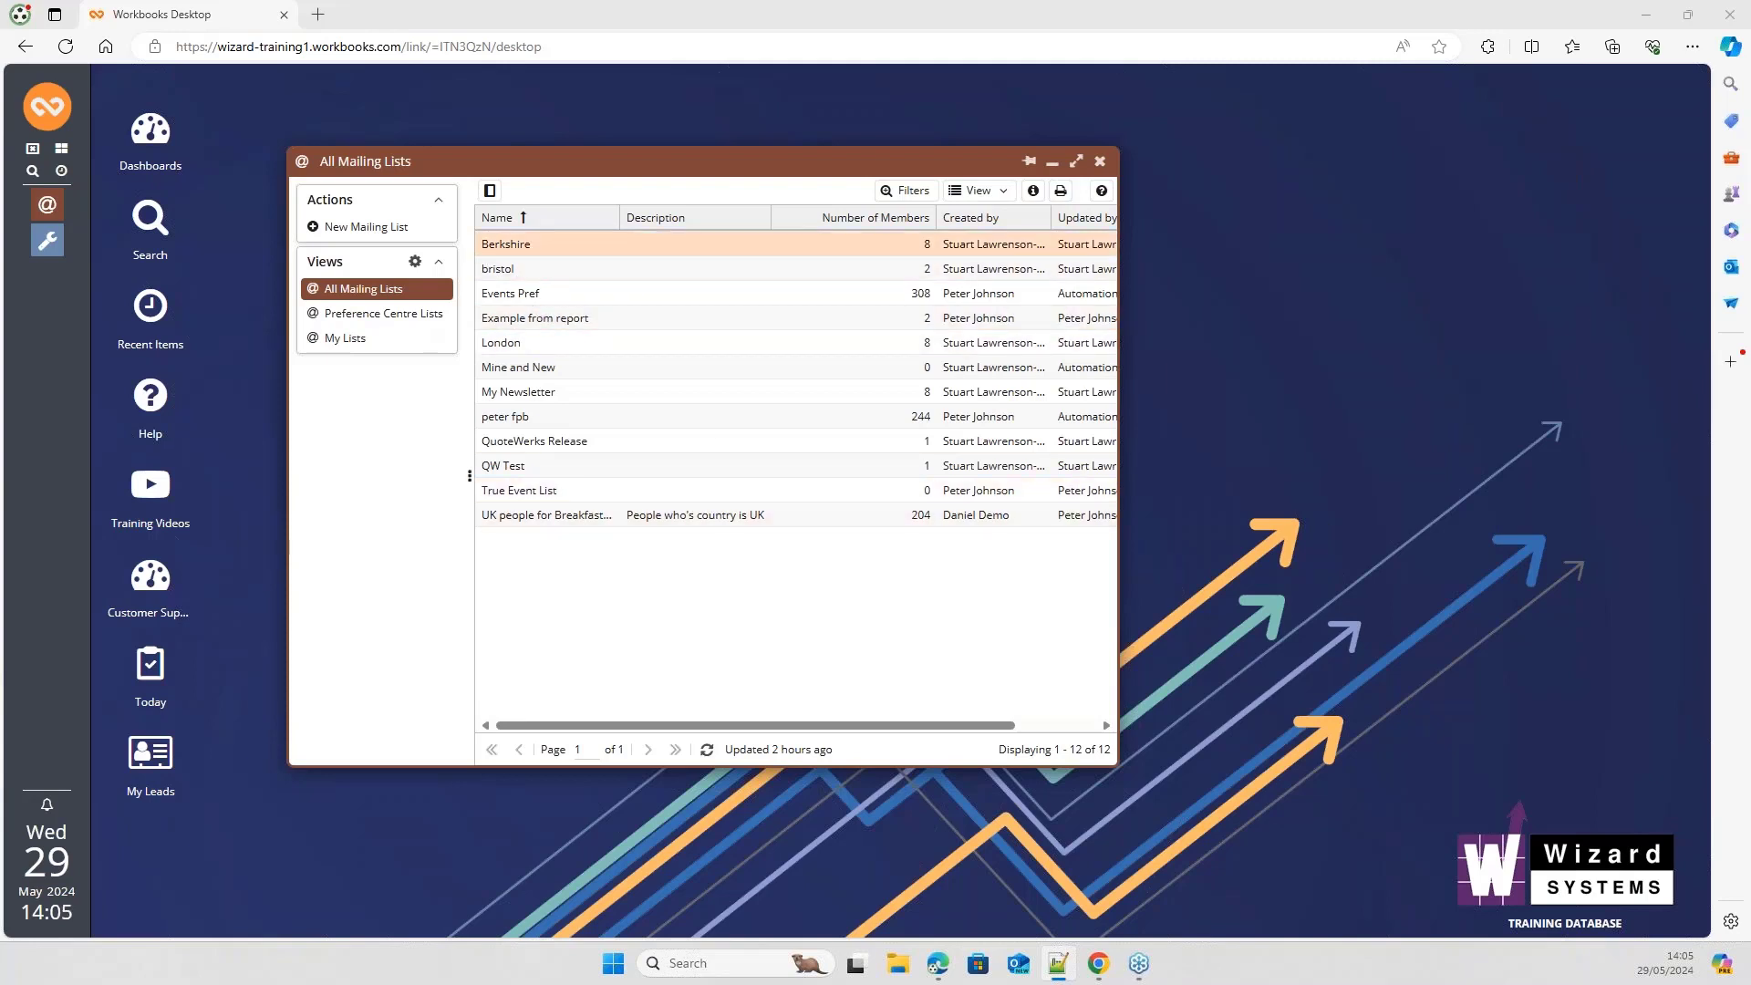
Step: Create a dynamic mailing list named "New leads May 2024"
click(386, 236)
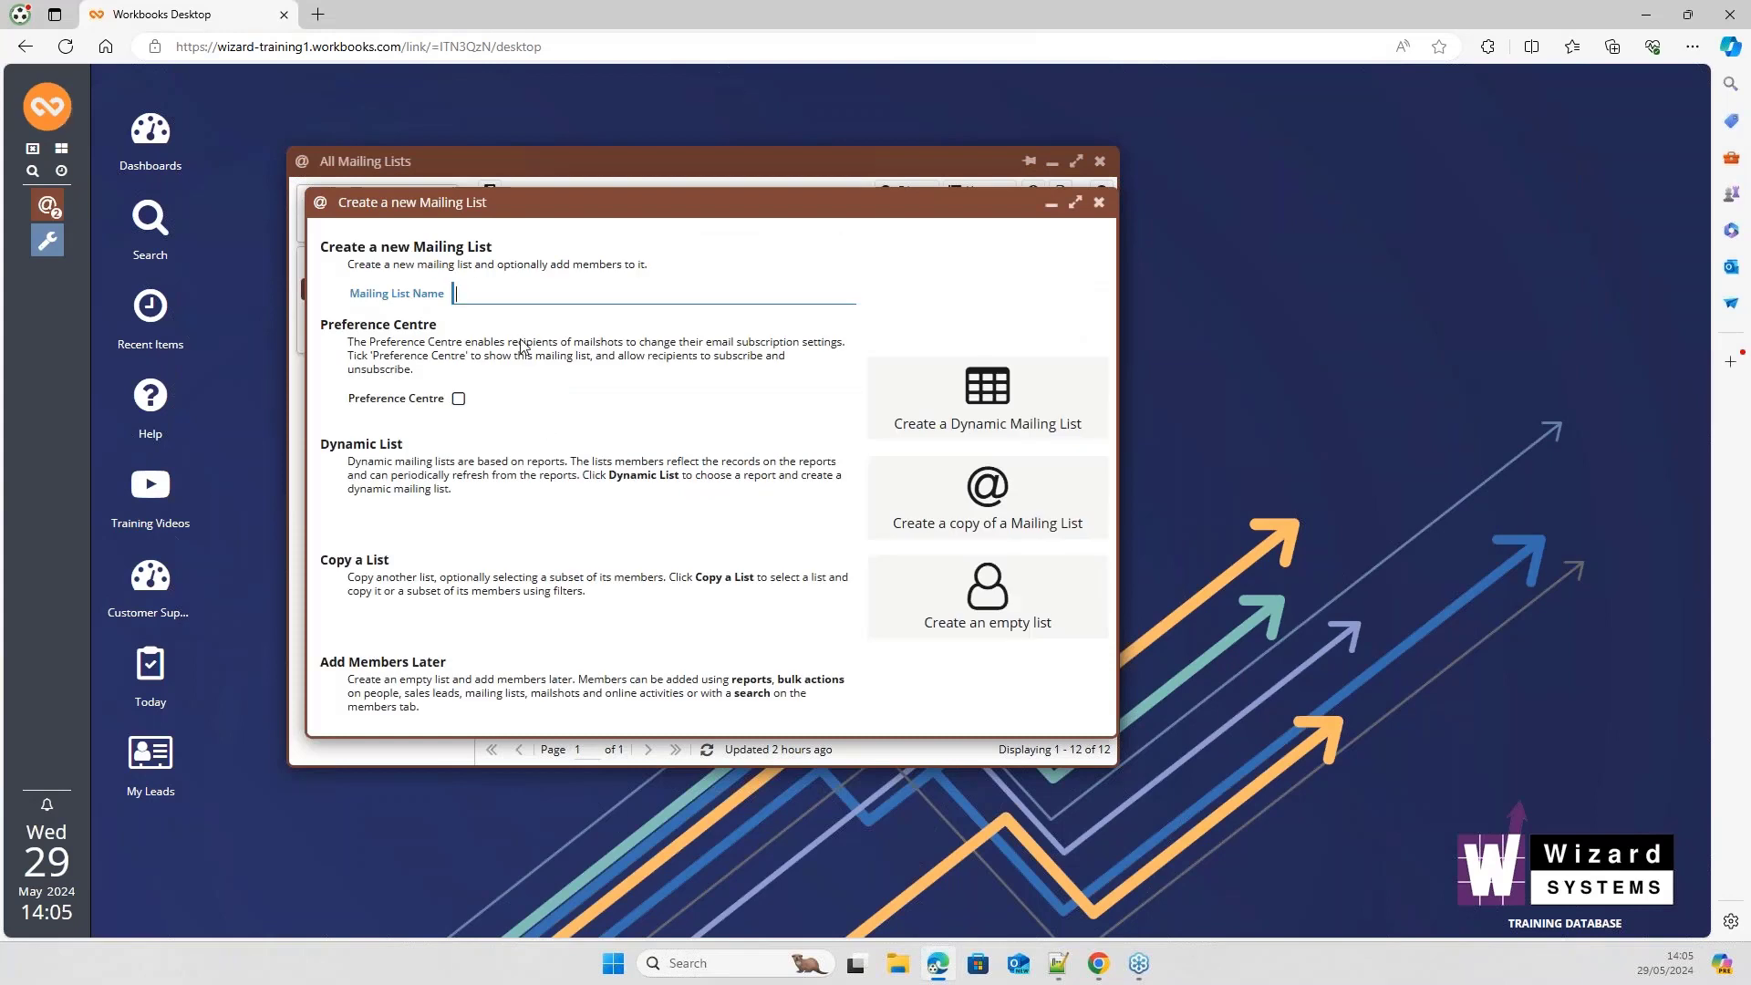
text(New leads May)
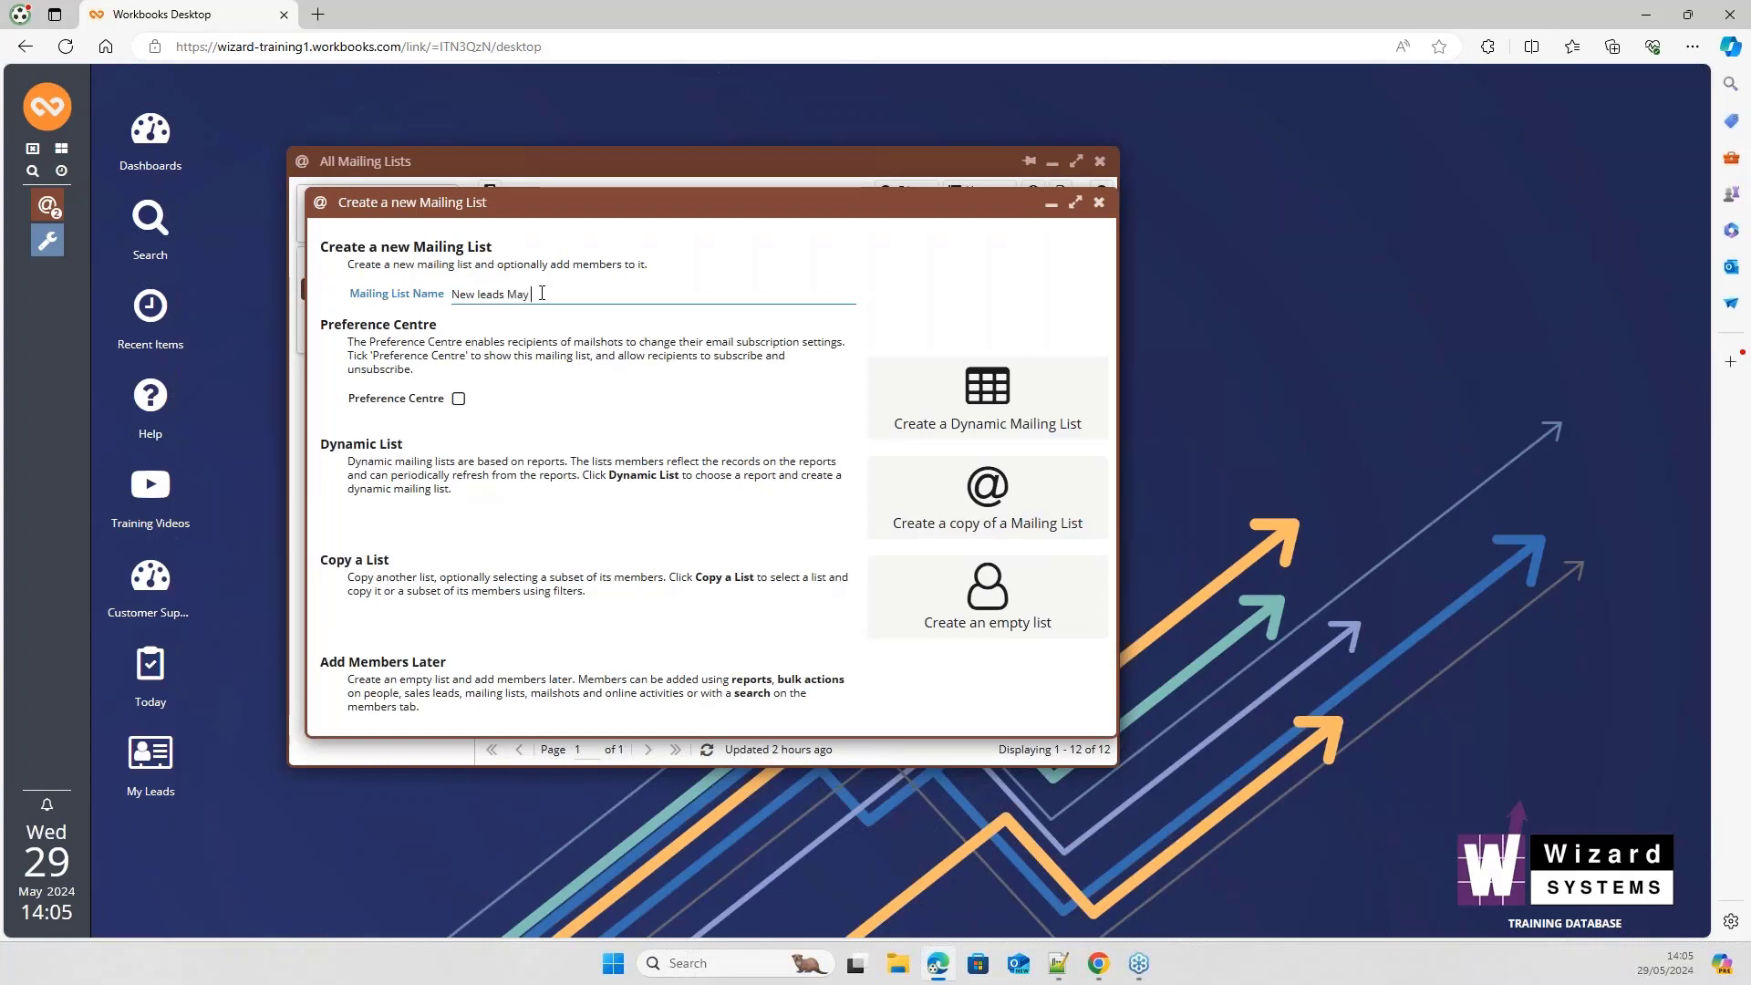
text( 2024)
click(1010, 403)
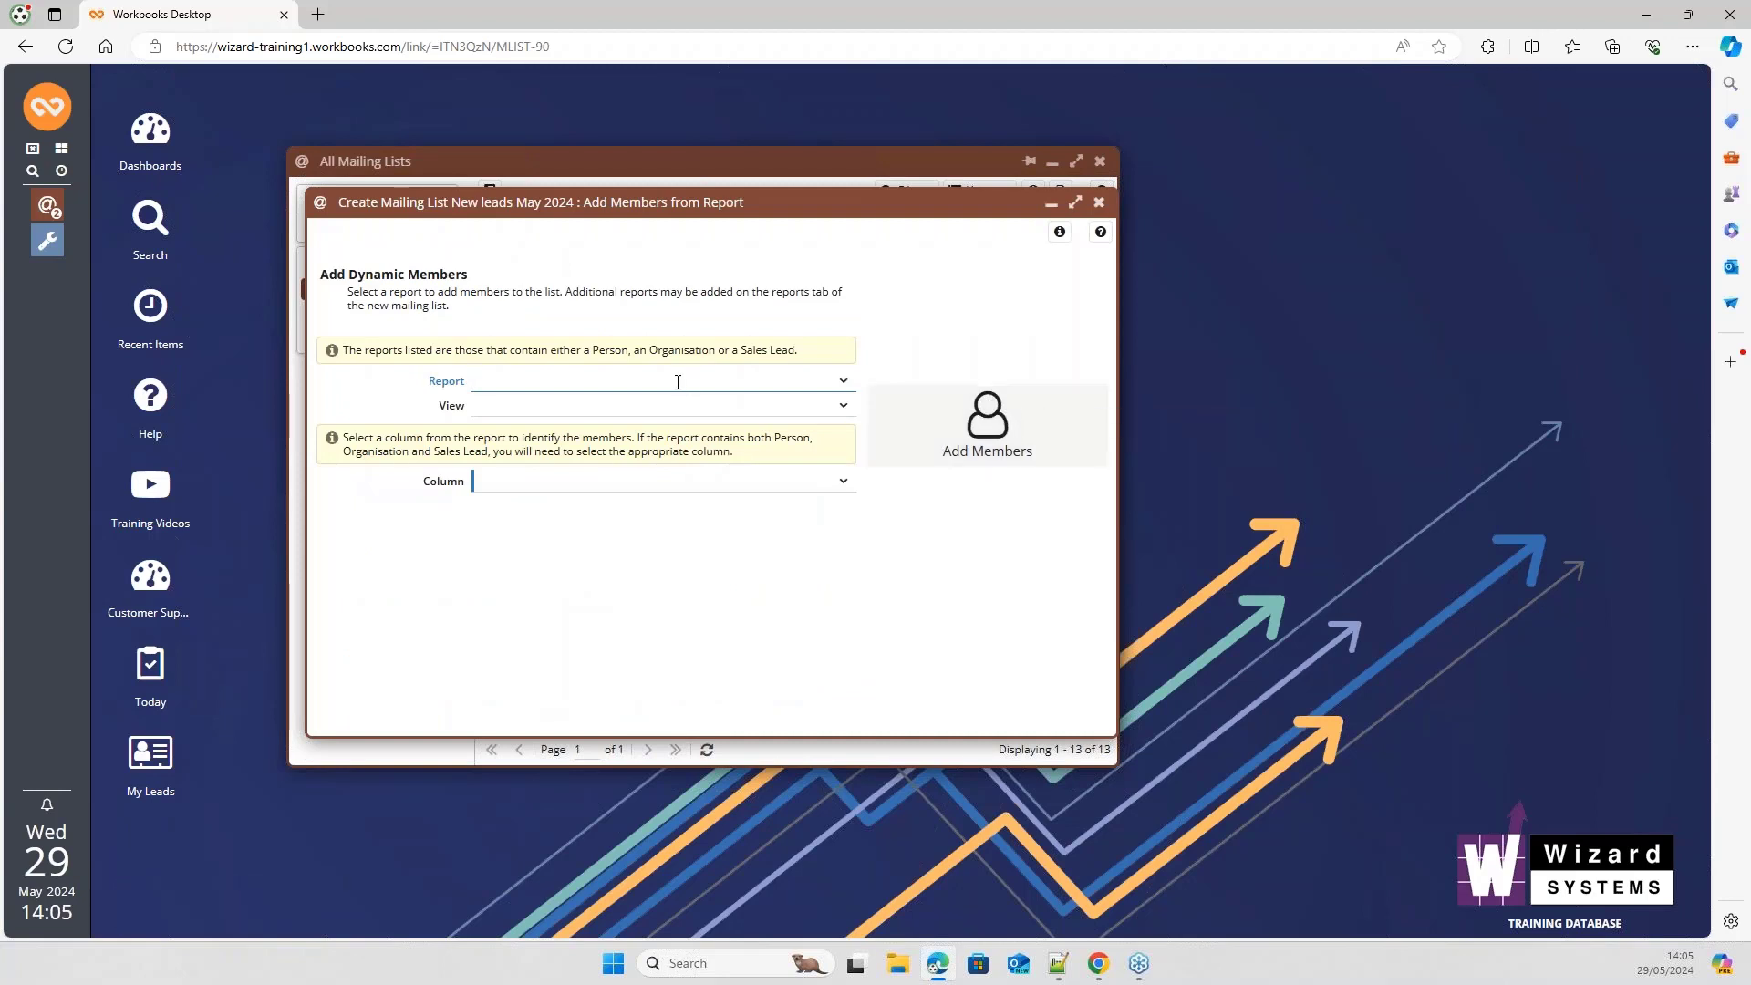
Step: Choose the "Leads with no activities" report as the source of the new list's members
click(843, 380)
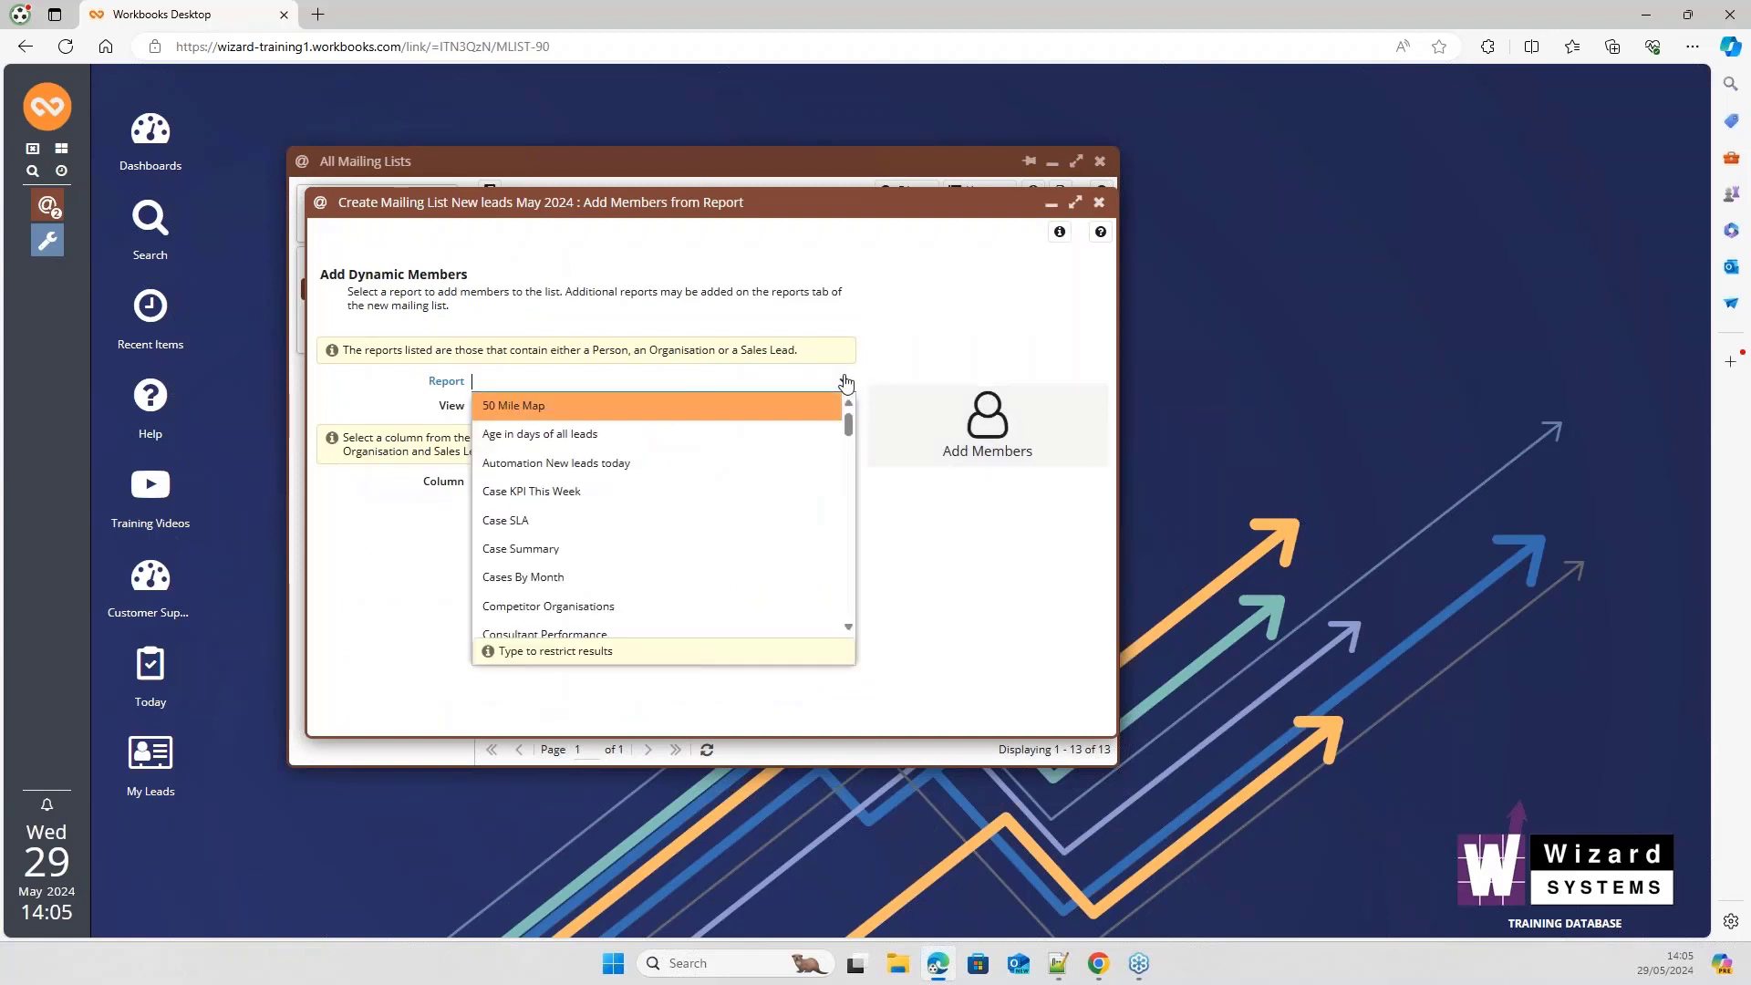
click(845, 382)
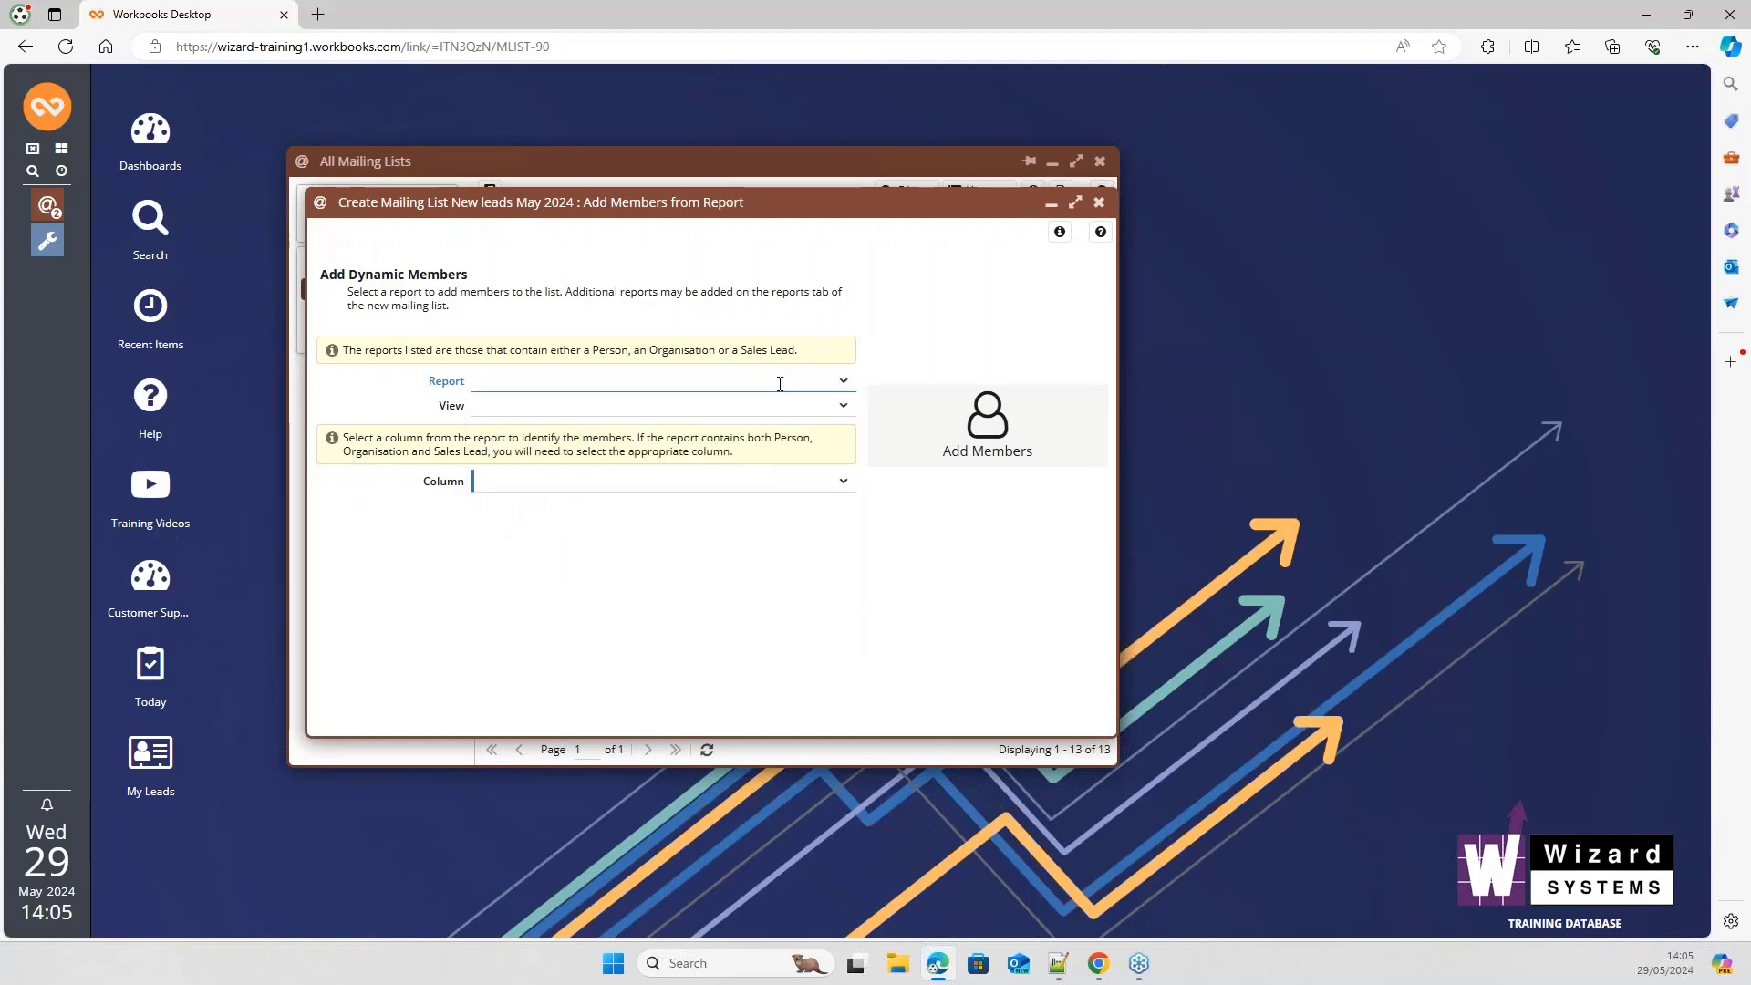
click(780, 384)
text(lead)
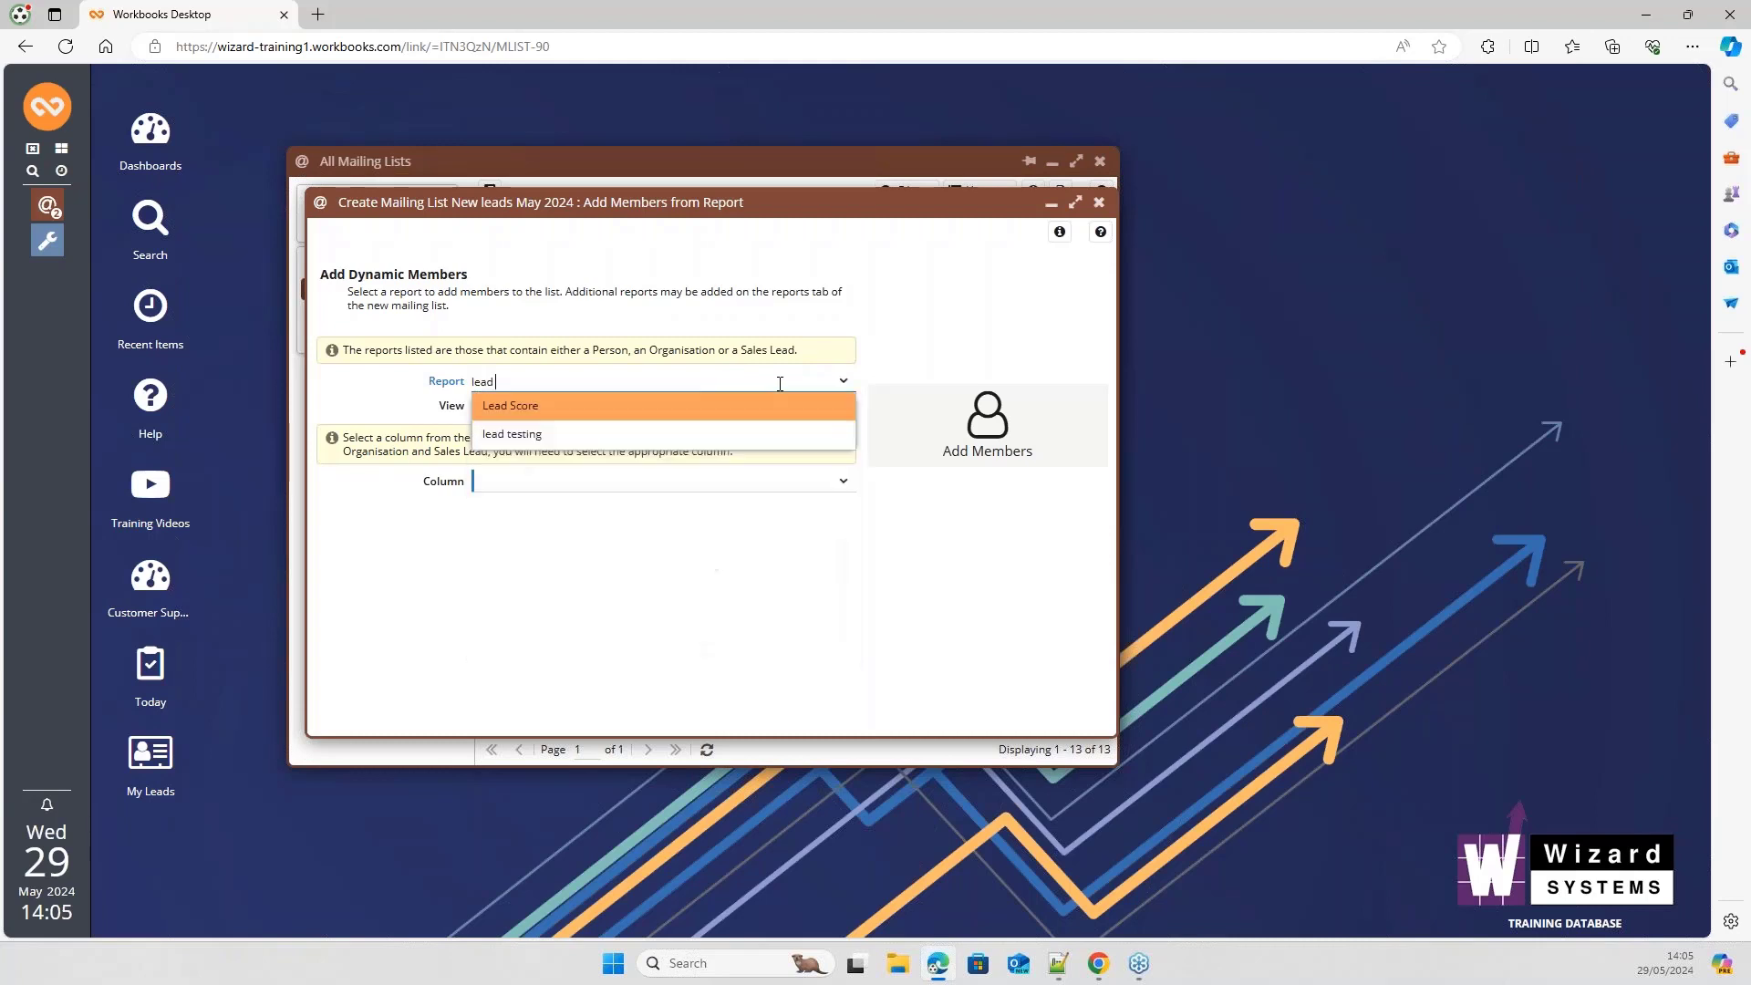
text( with)
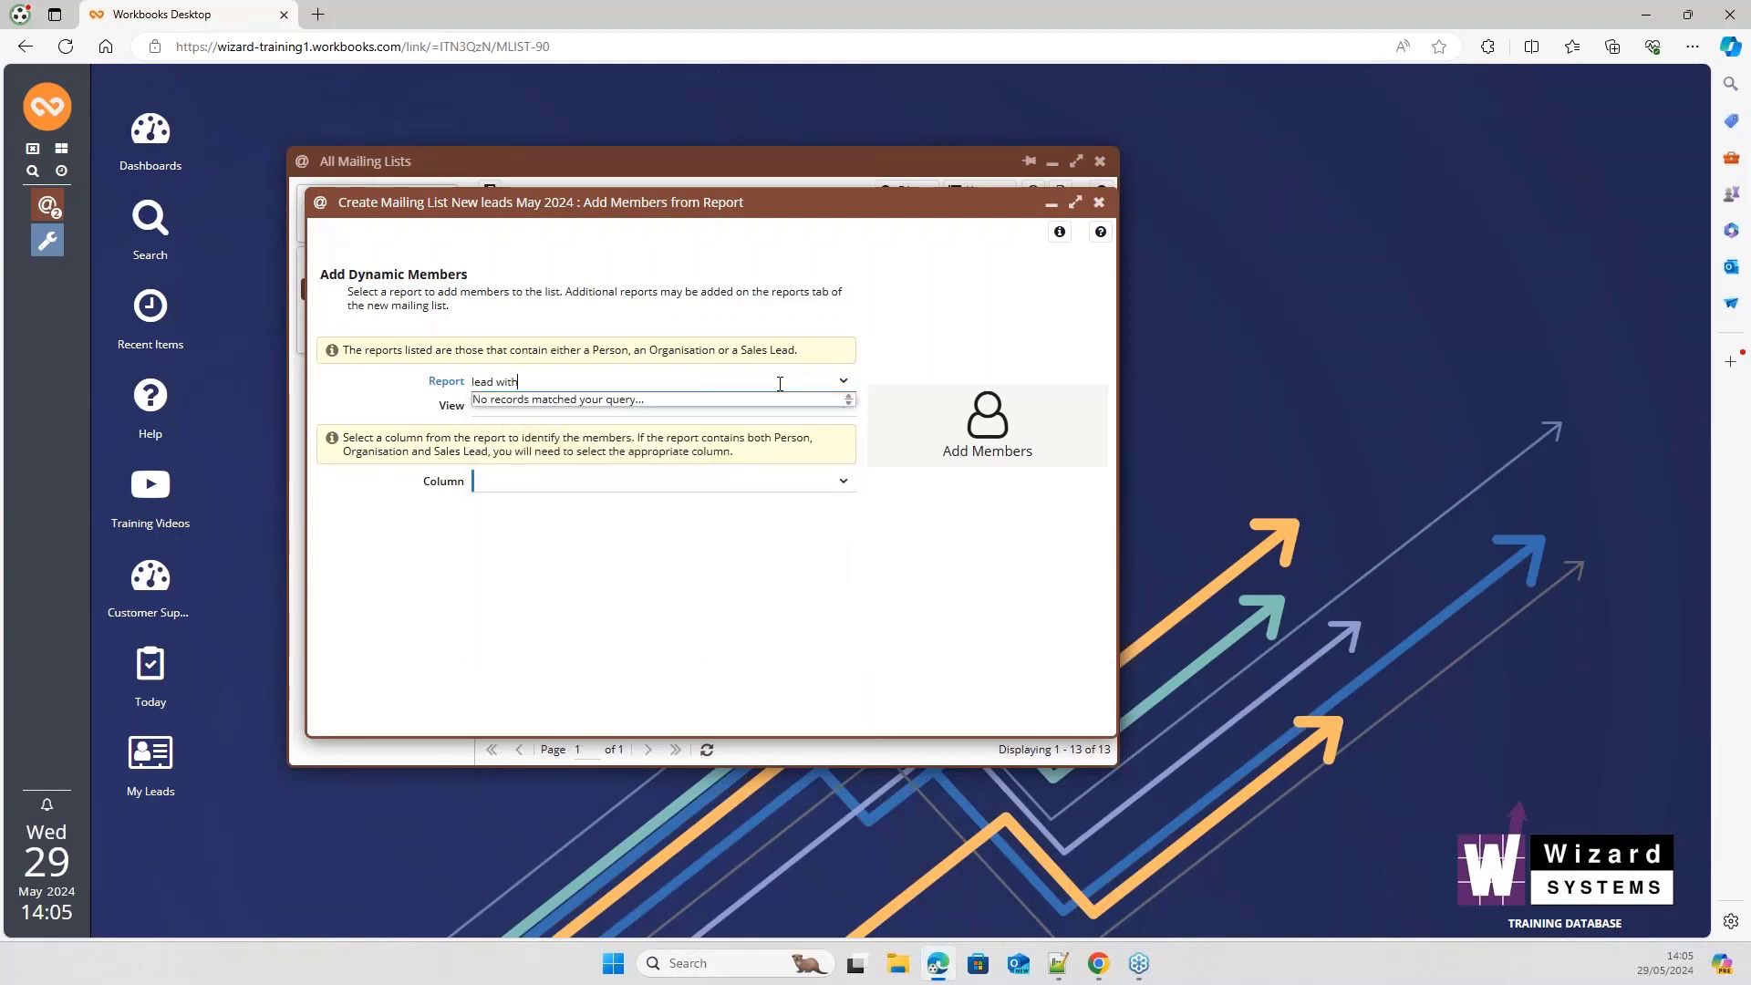
key(BackSpace)
key(BackSpace)
key(BackSpace)
key(BackSpace)
key(BackSpace)
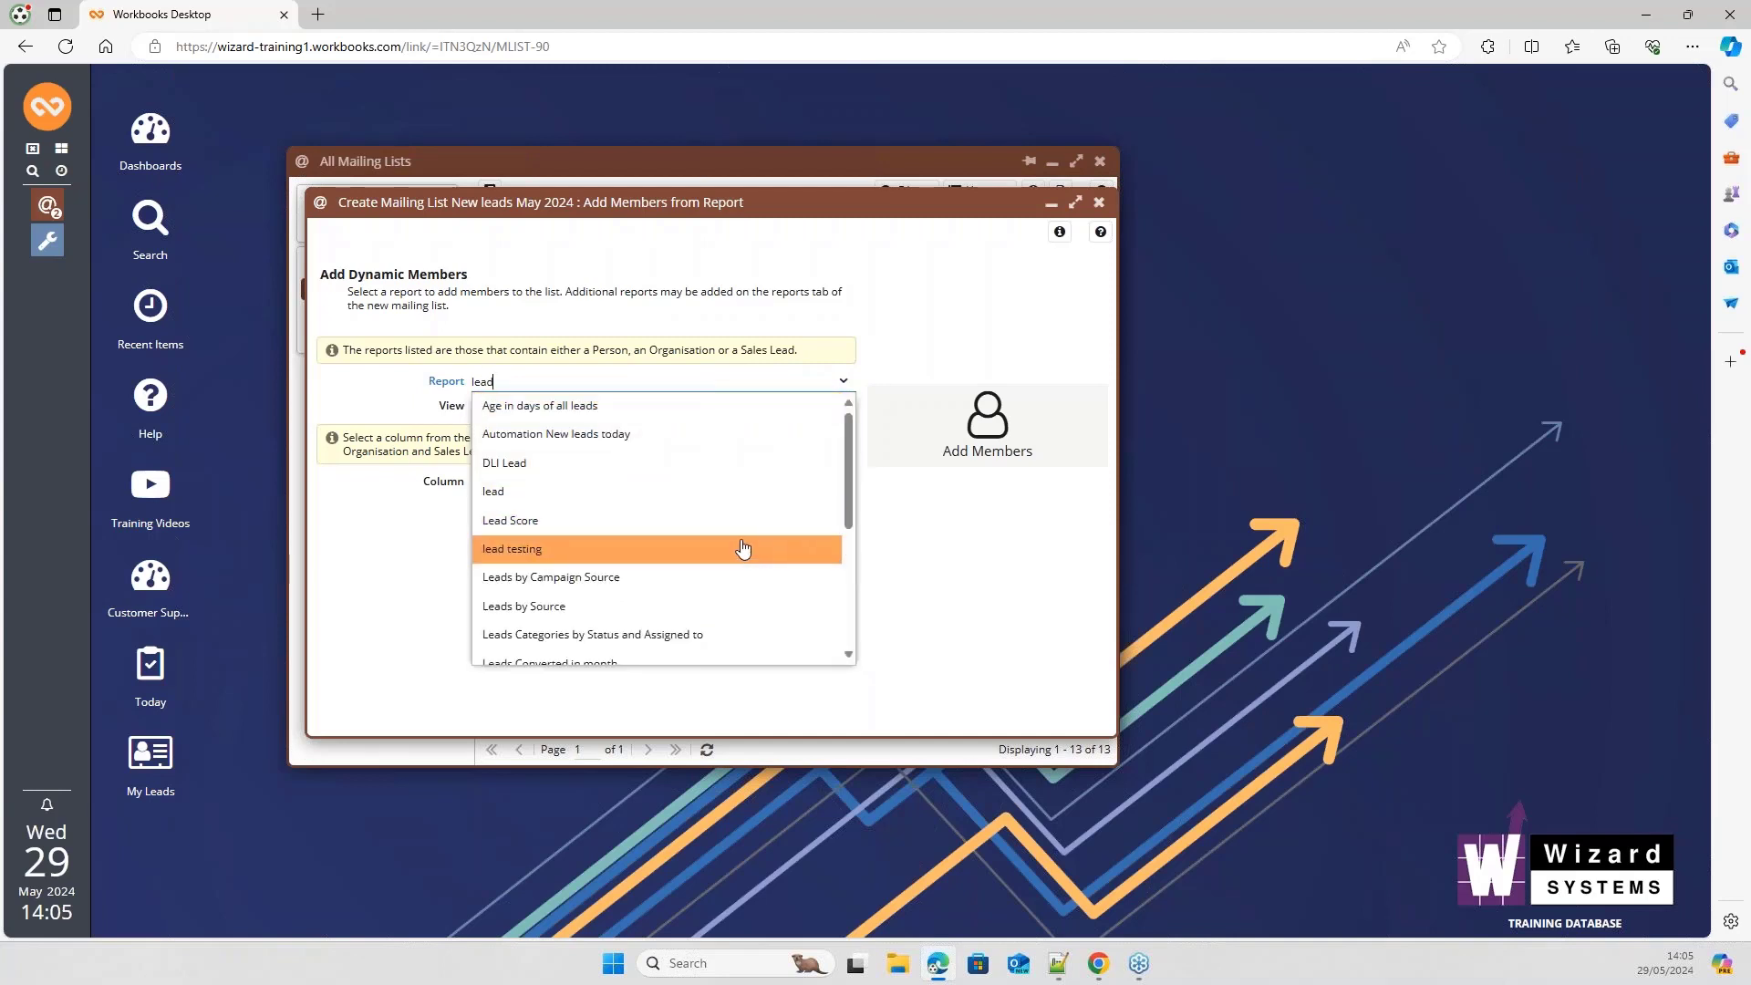
text(s)
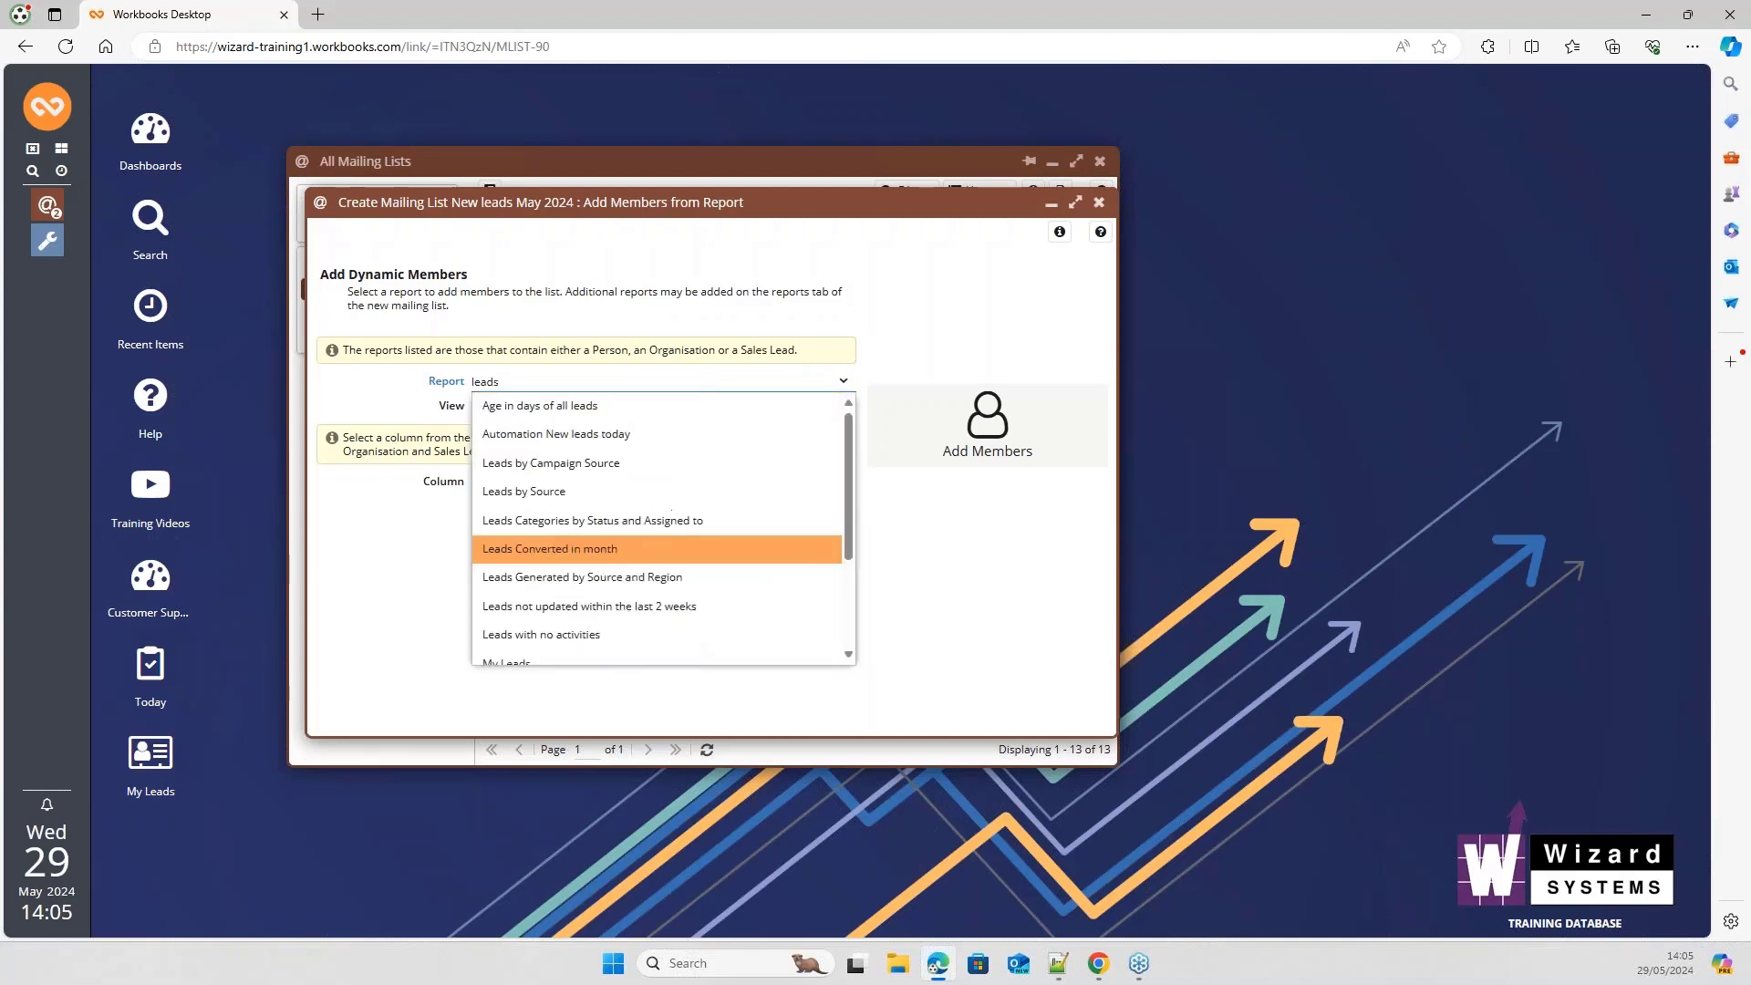
click(597, 635)
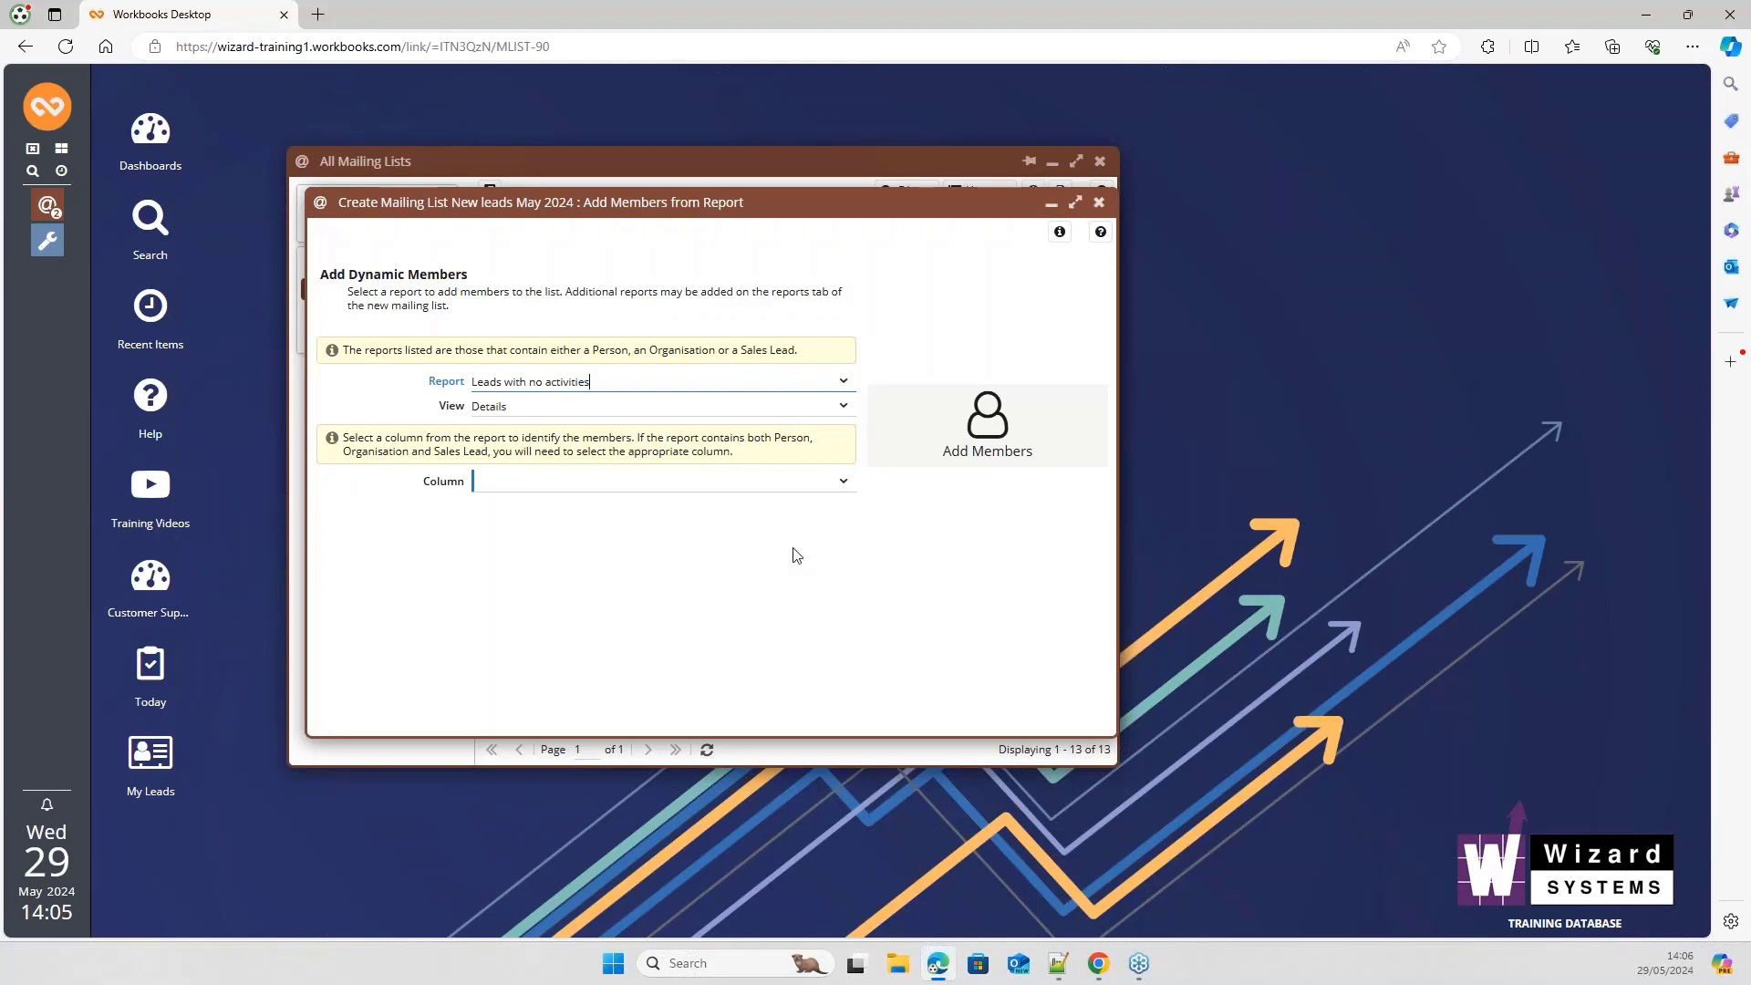
Step: Set Name as the report column that identifies members and add the members to the list
click(844, 483)
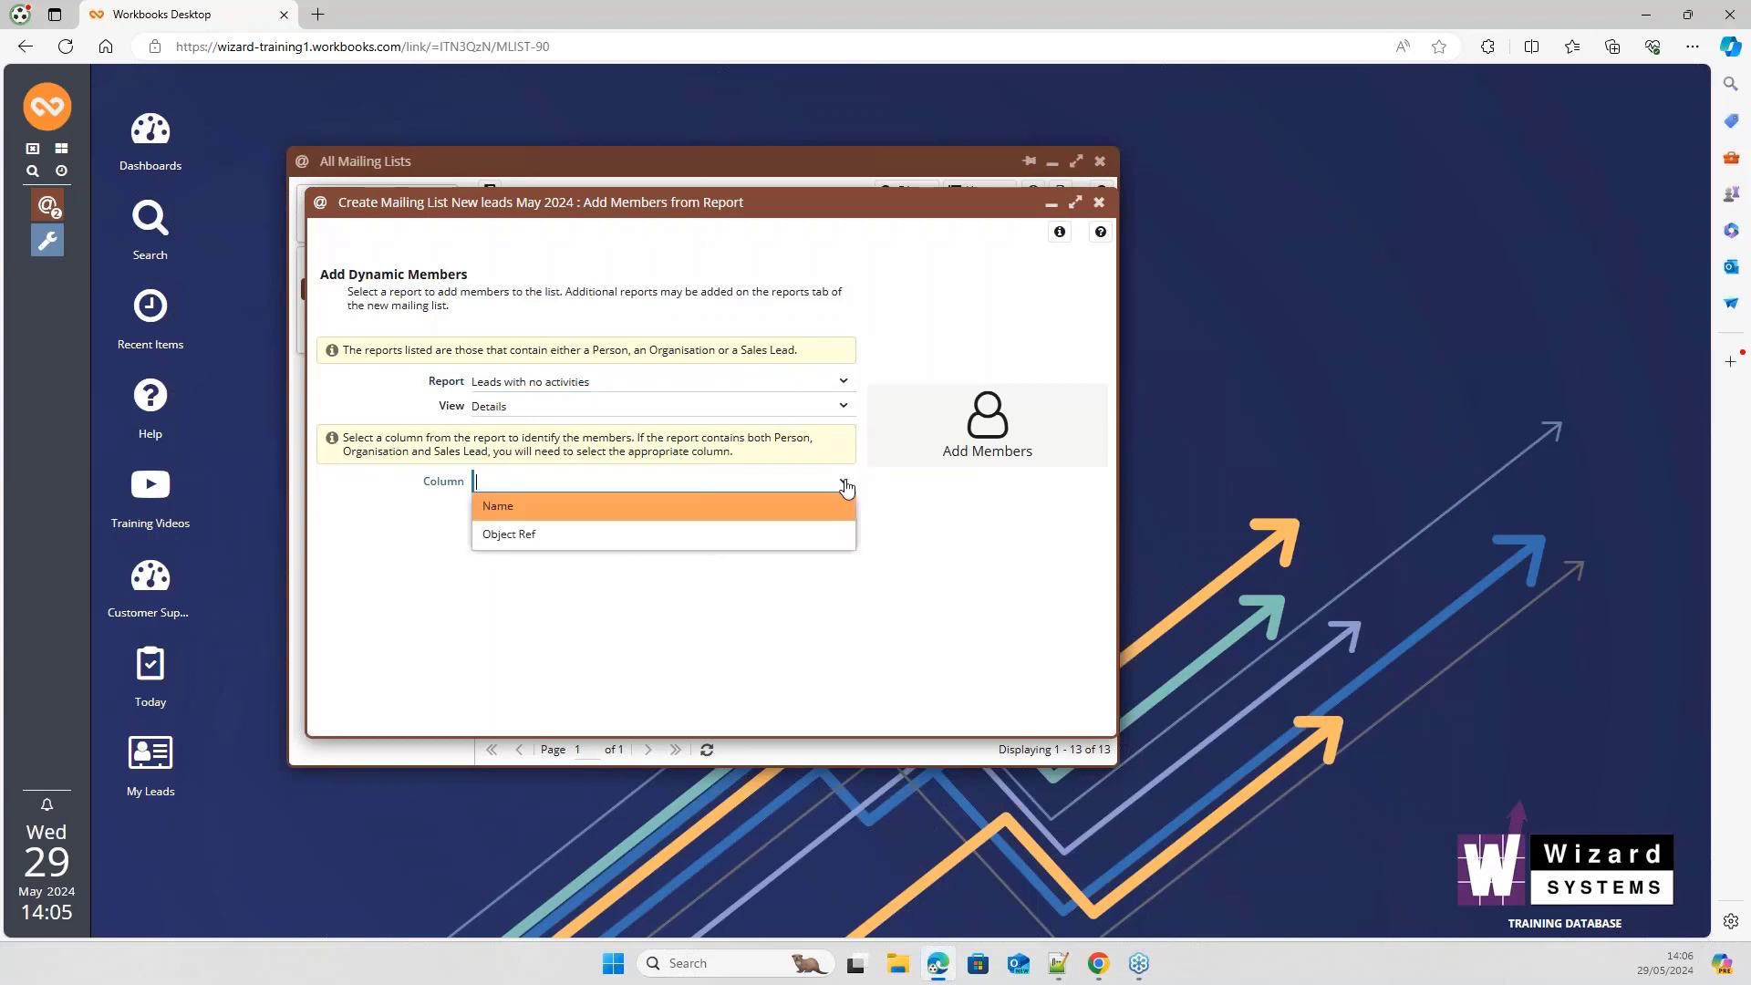
click(511, 507)
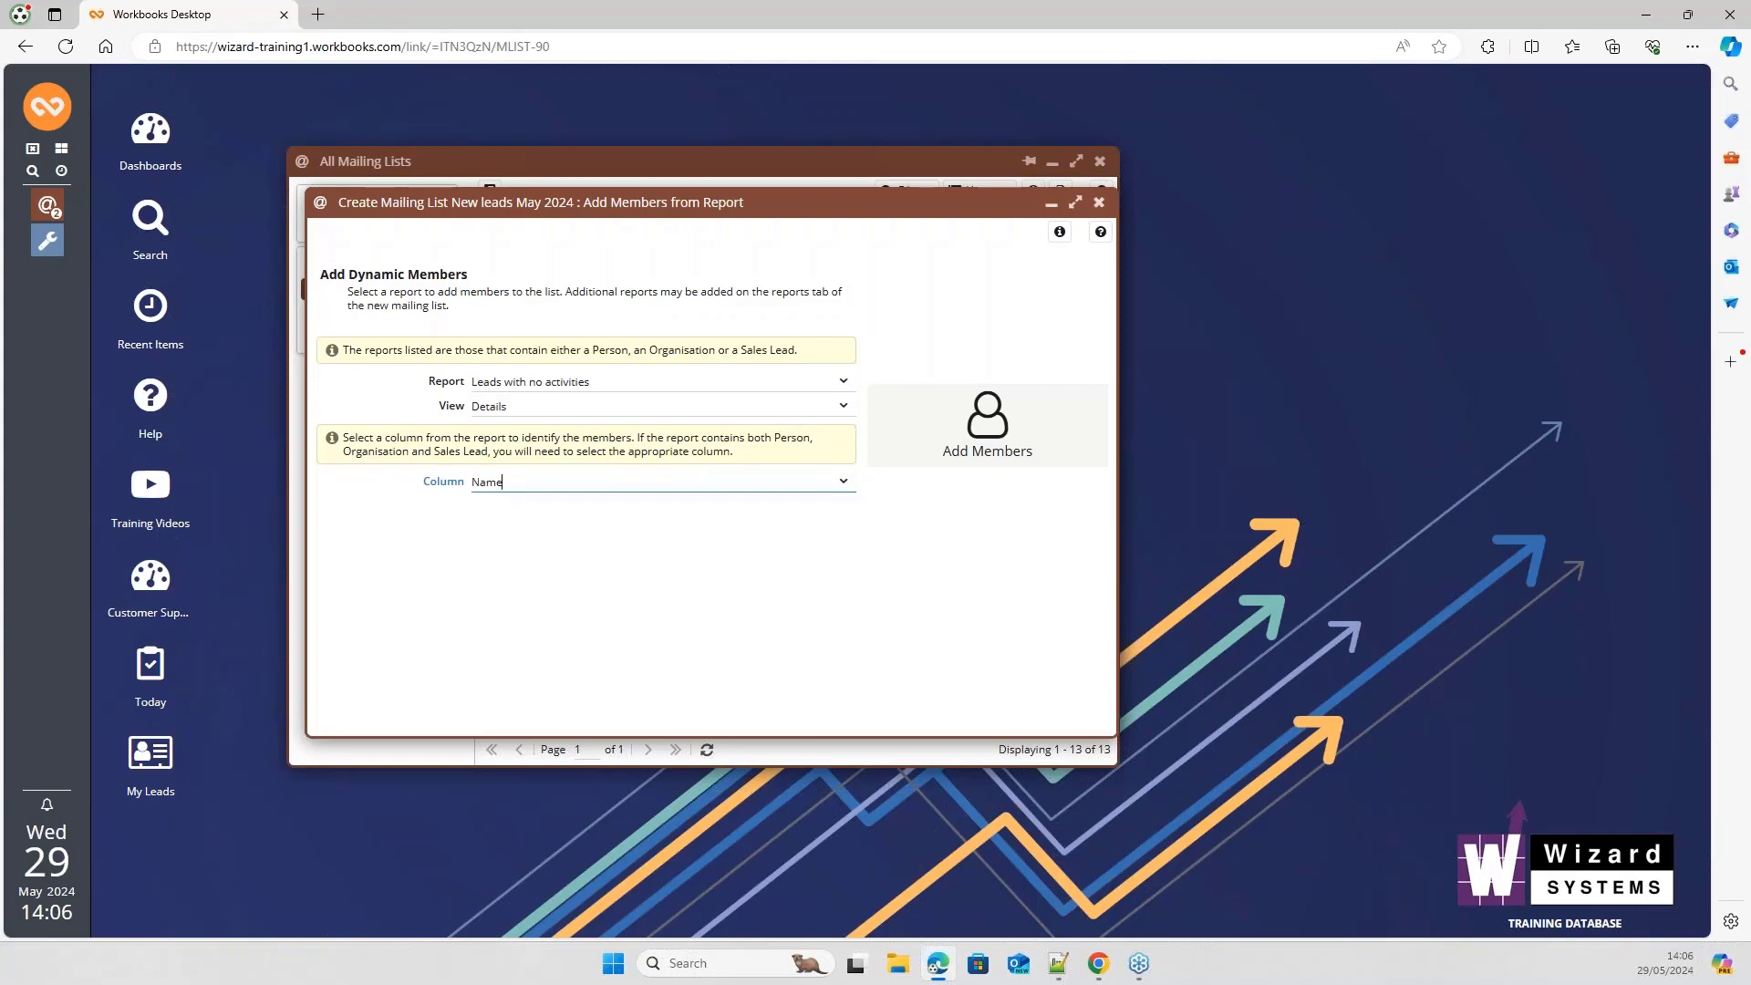
click(991, 417)
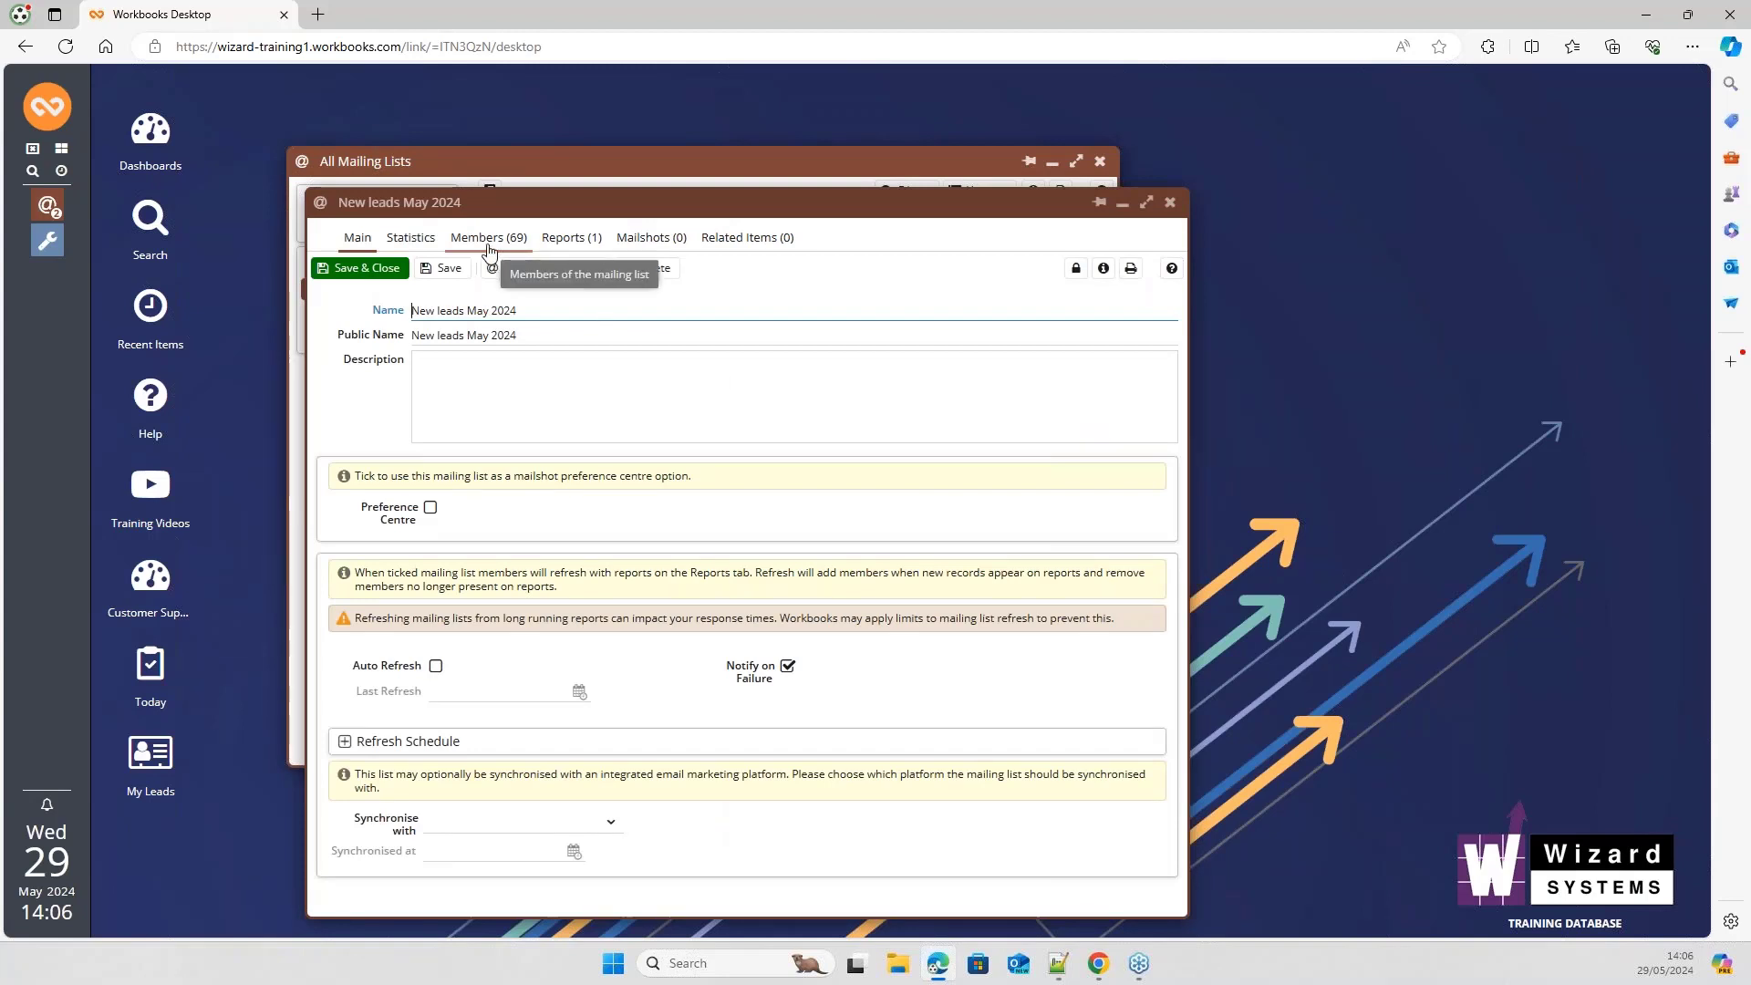
Step: Check which reports are attached to the New leads May 2024 list and return to its main details
click(569, 242)
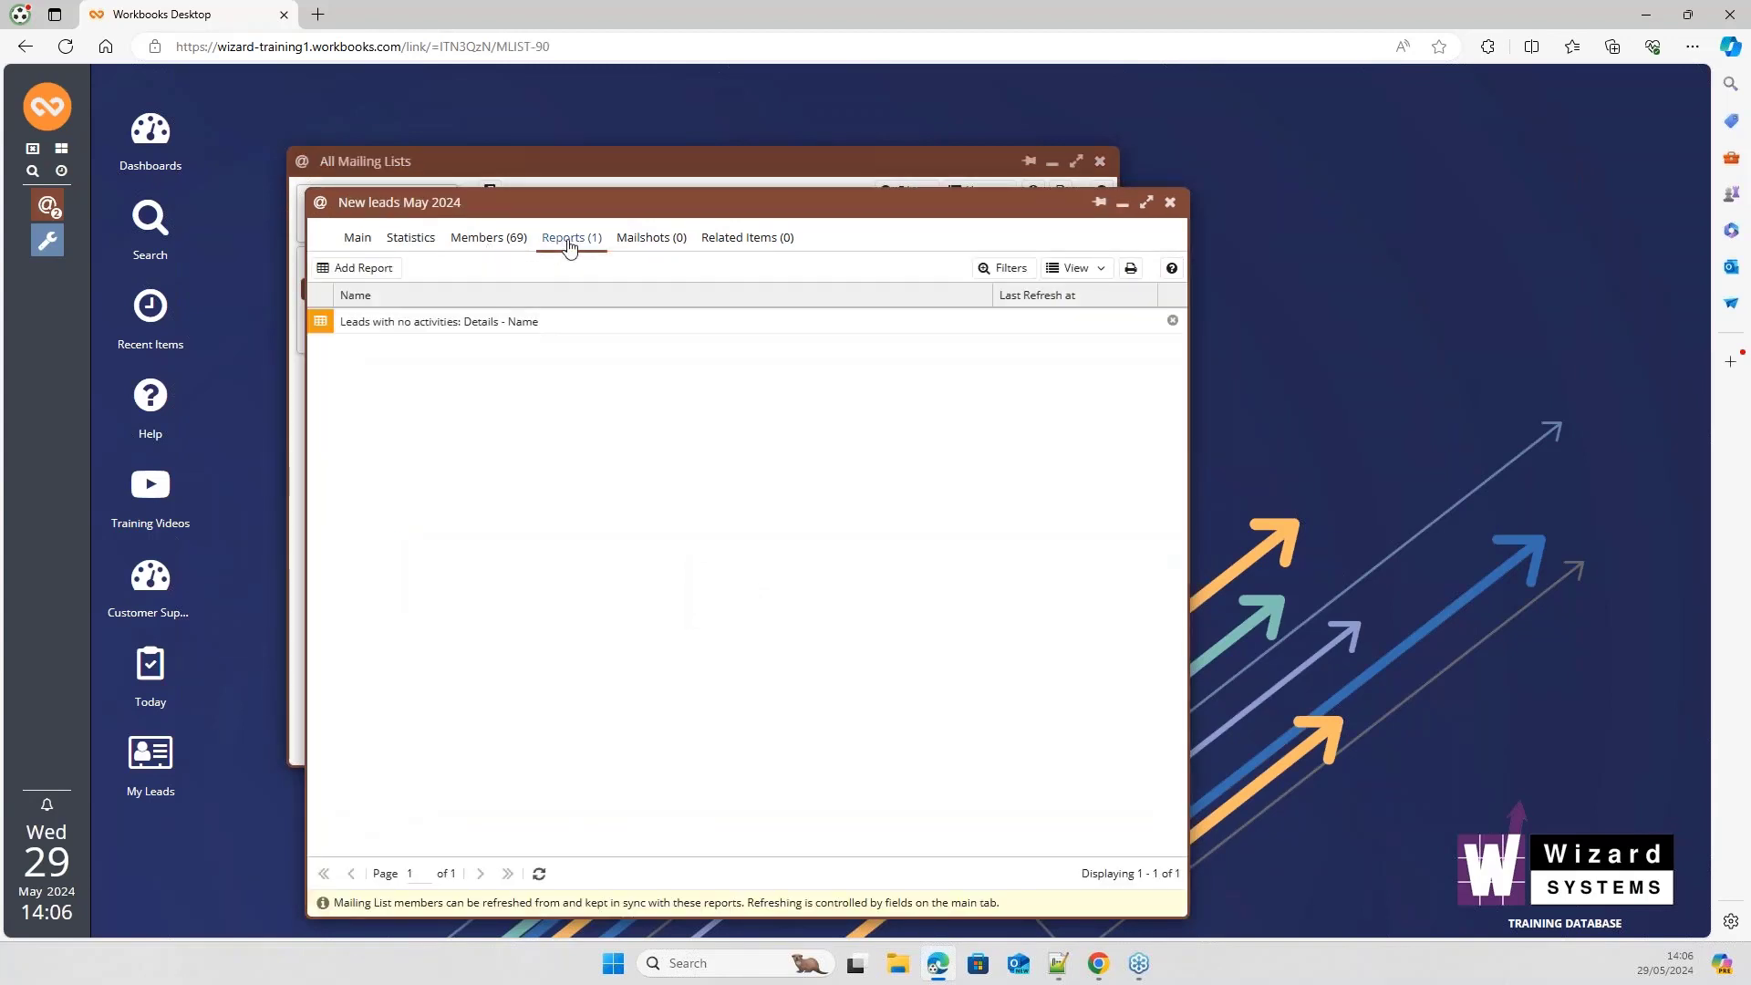
click(358, 238)
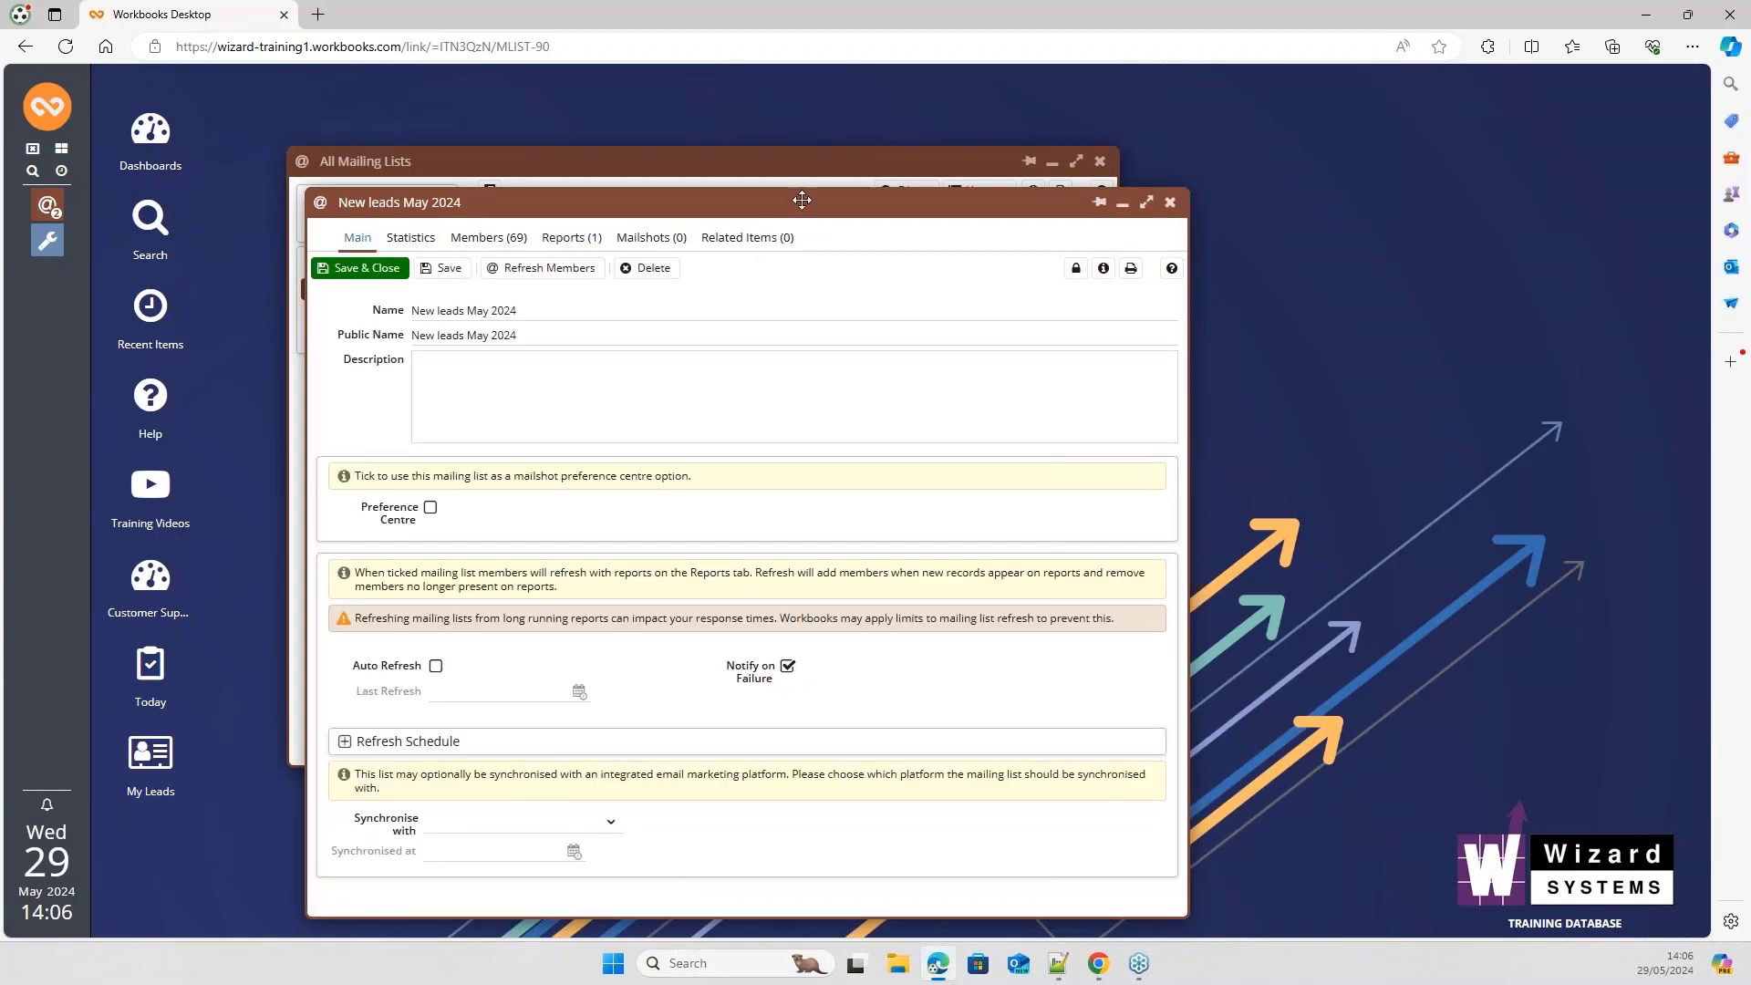
drag(801, 200, 836, 146)
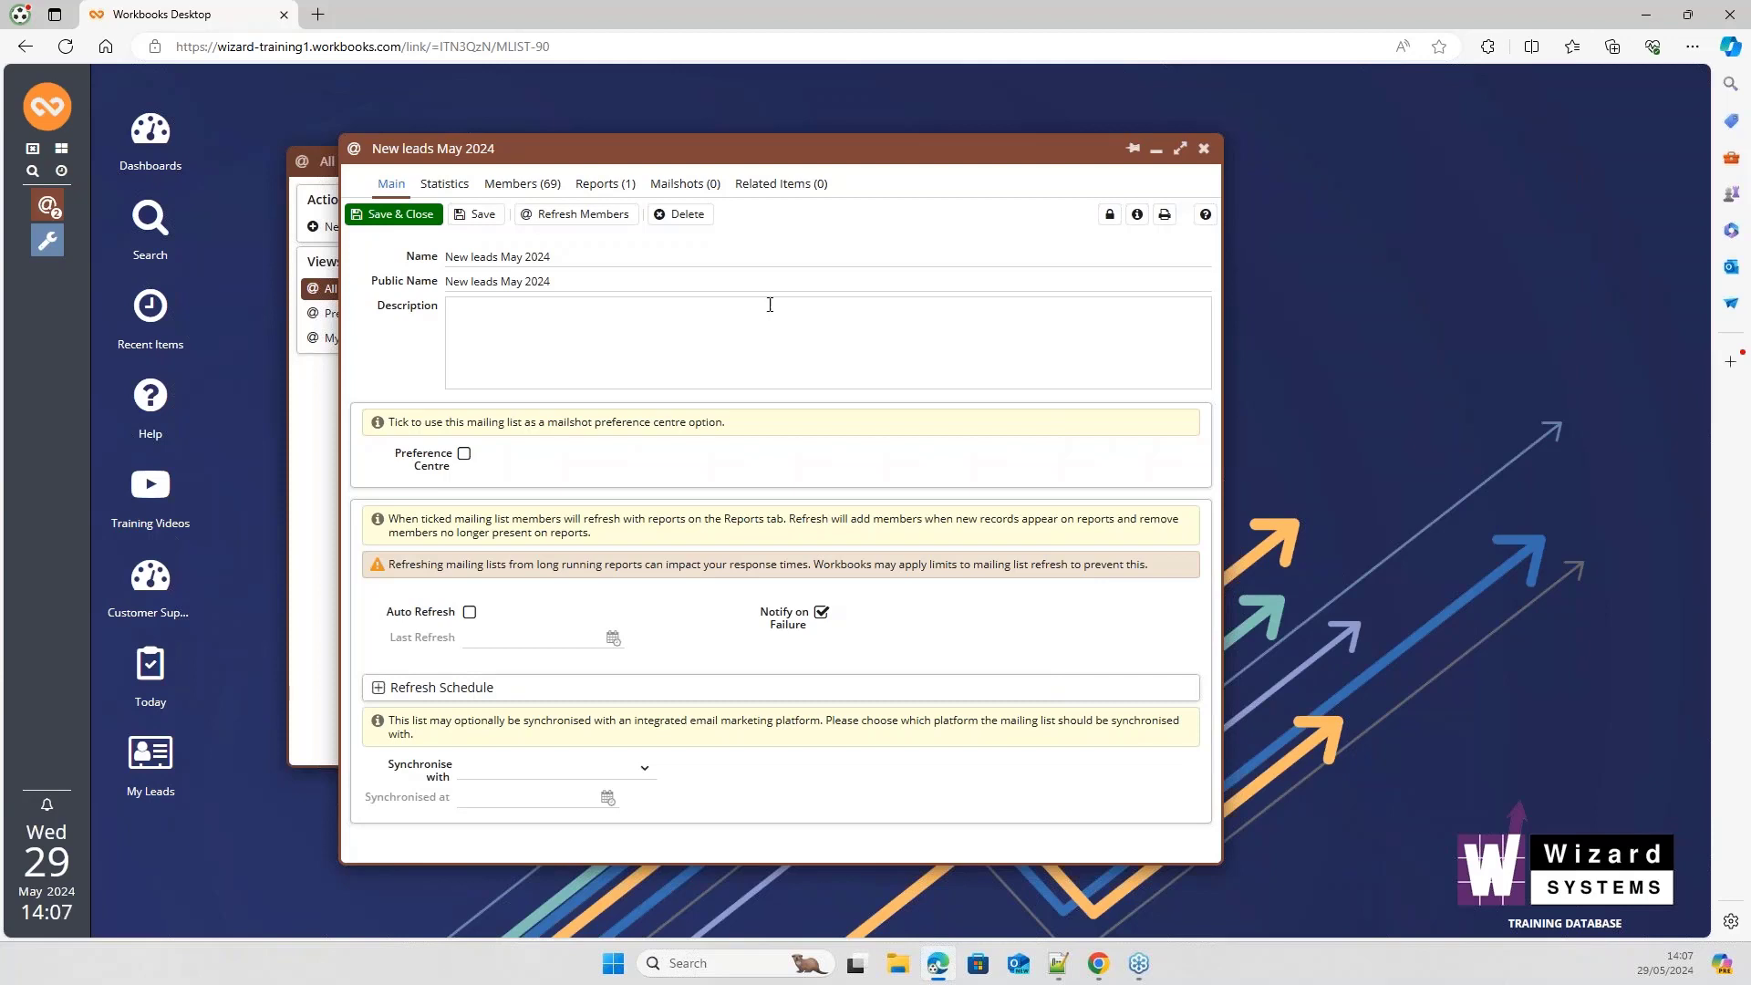
Step: Examine the Preference Centre form preview that mailshot recipients see, and minimise it to return to the mailing list
click(47, 241)
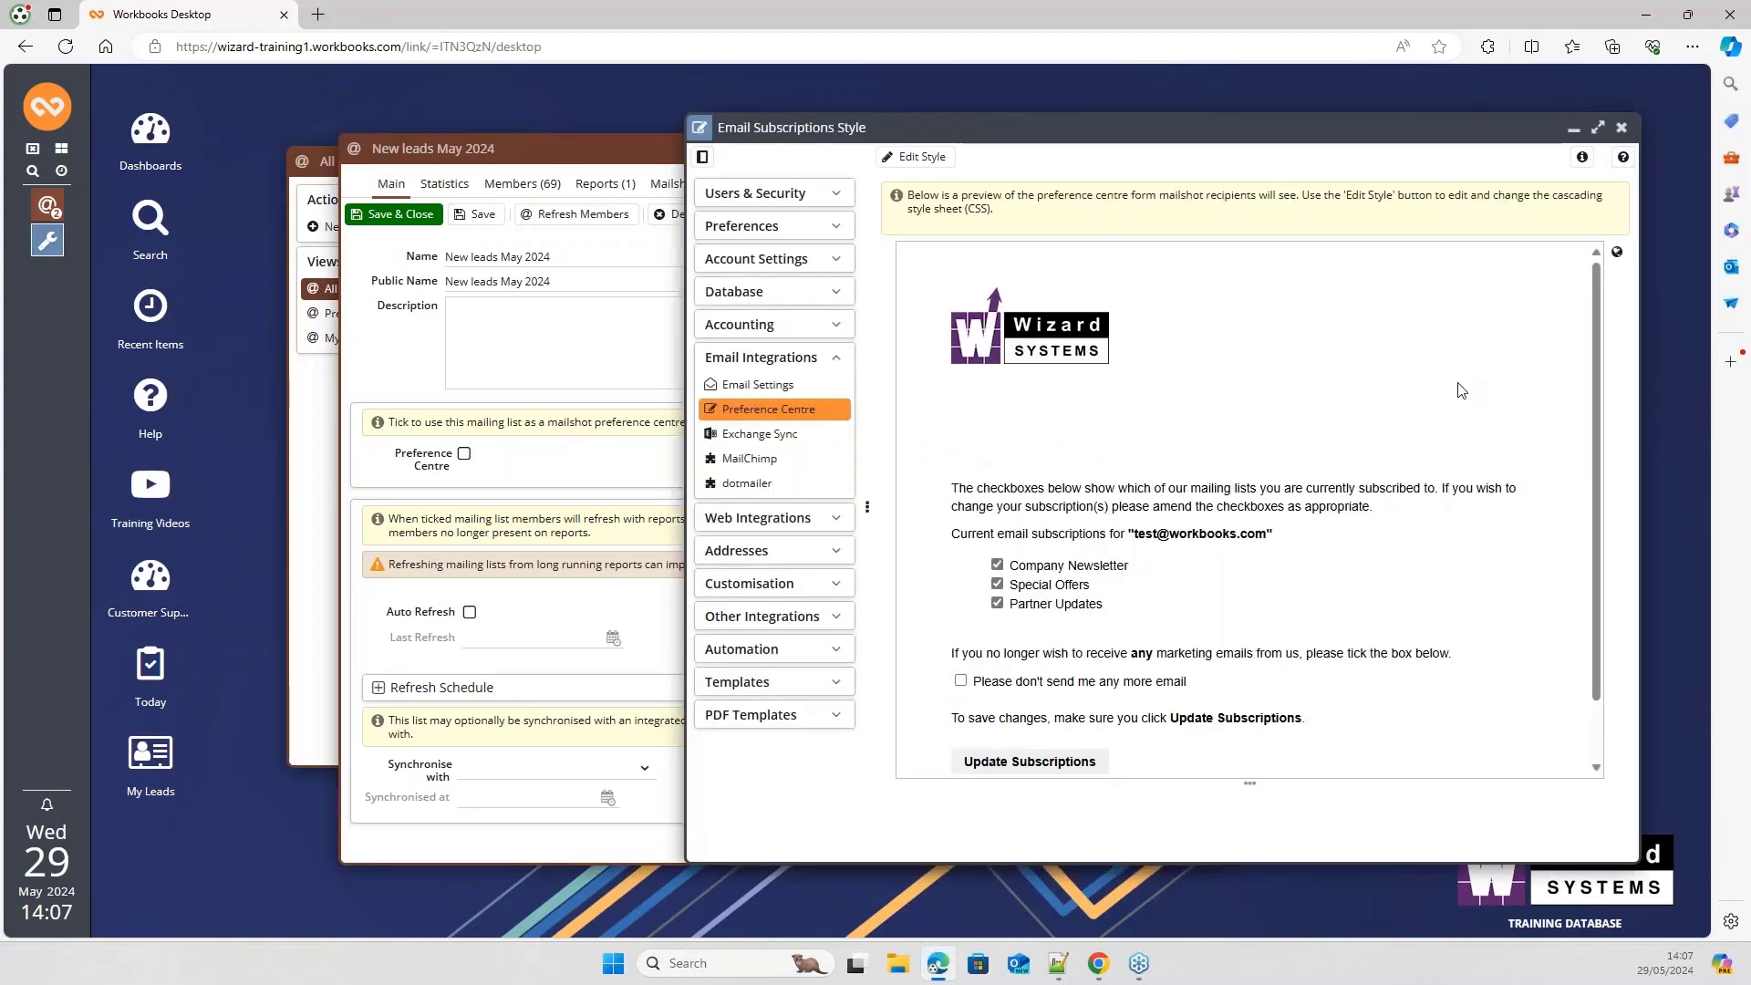
scroll(1481, 383, down, 1)
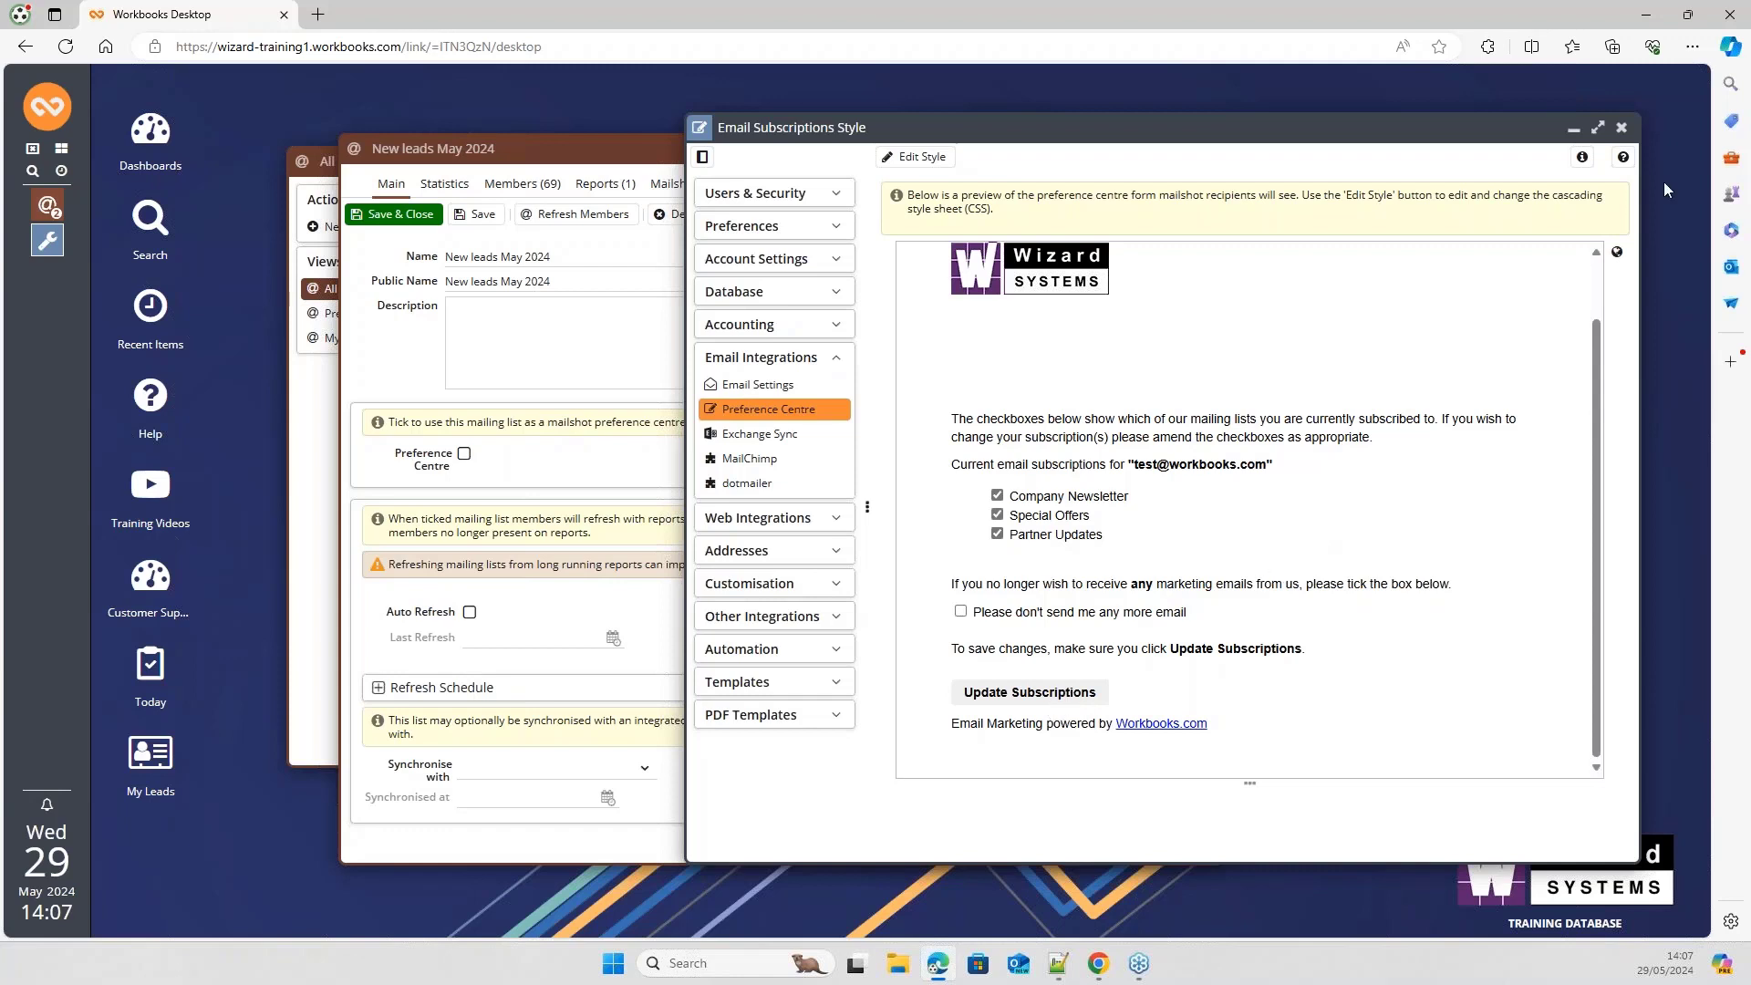
click(1573, 133)
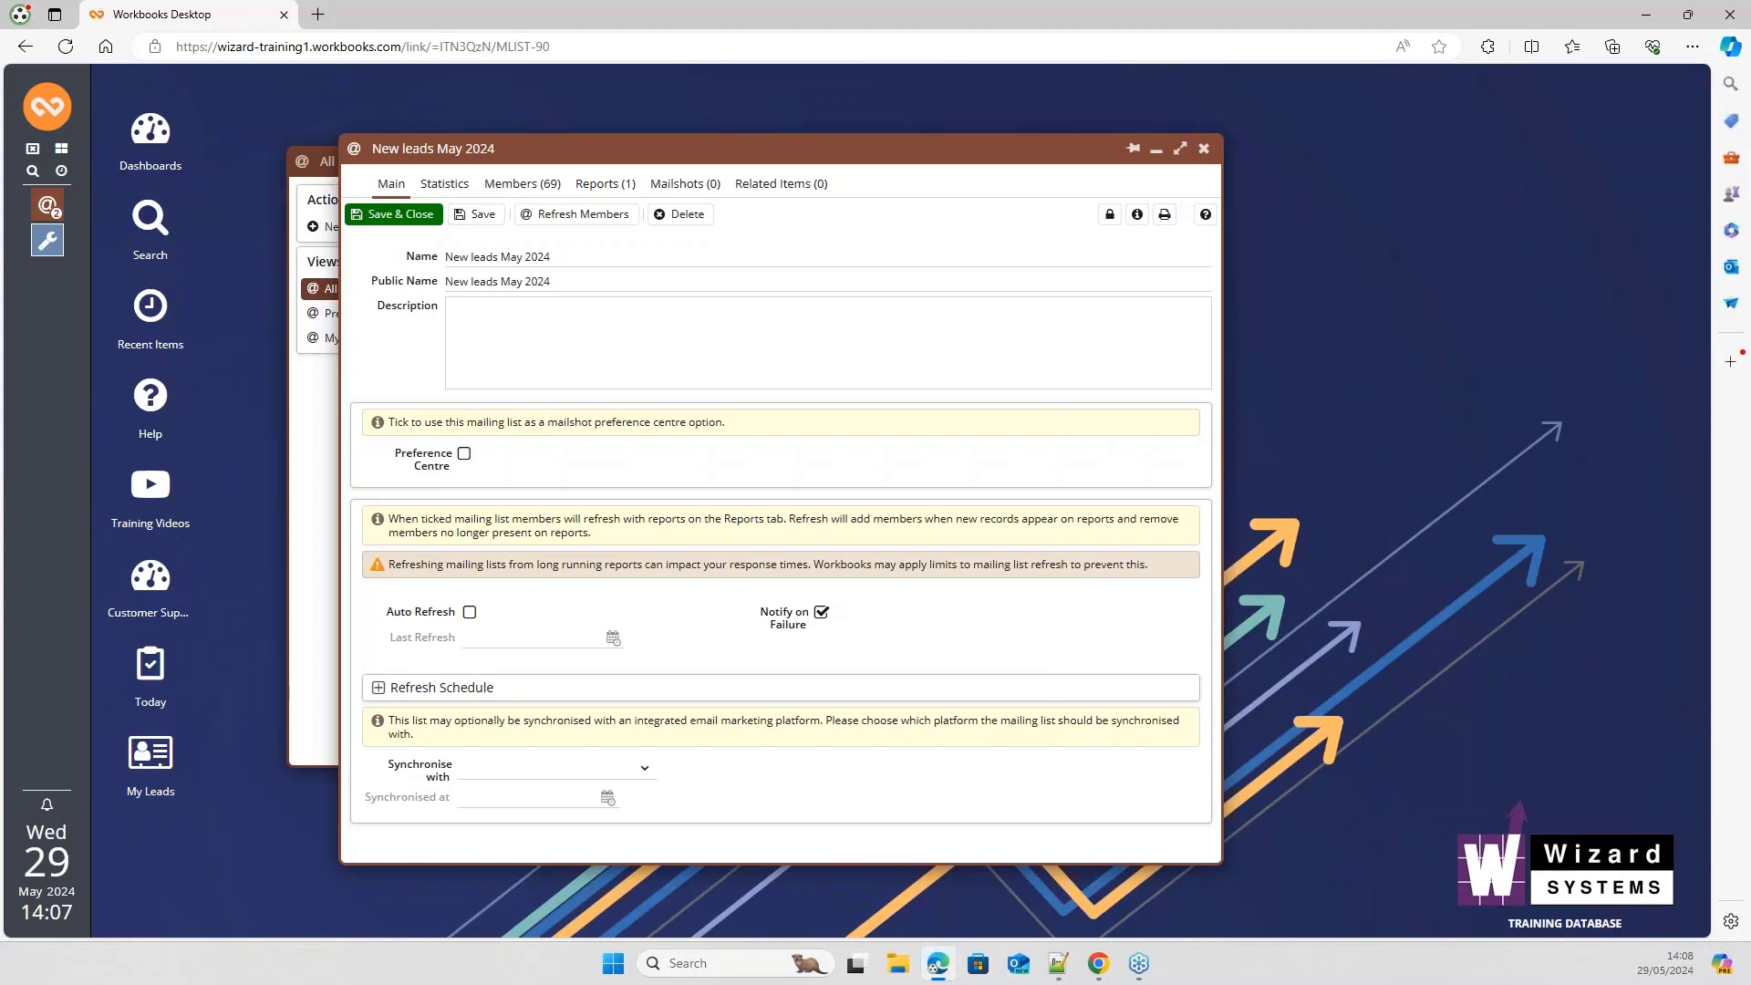
Step: Review the run frequency, time and days in the list's Refresh Schedule and save the mailing list
click(379, 689)
scroll(382, 695, down, 3)
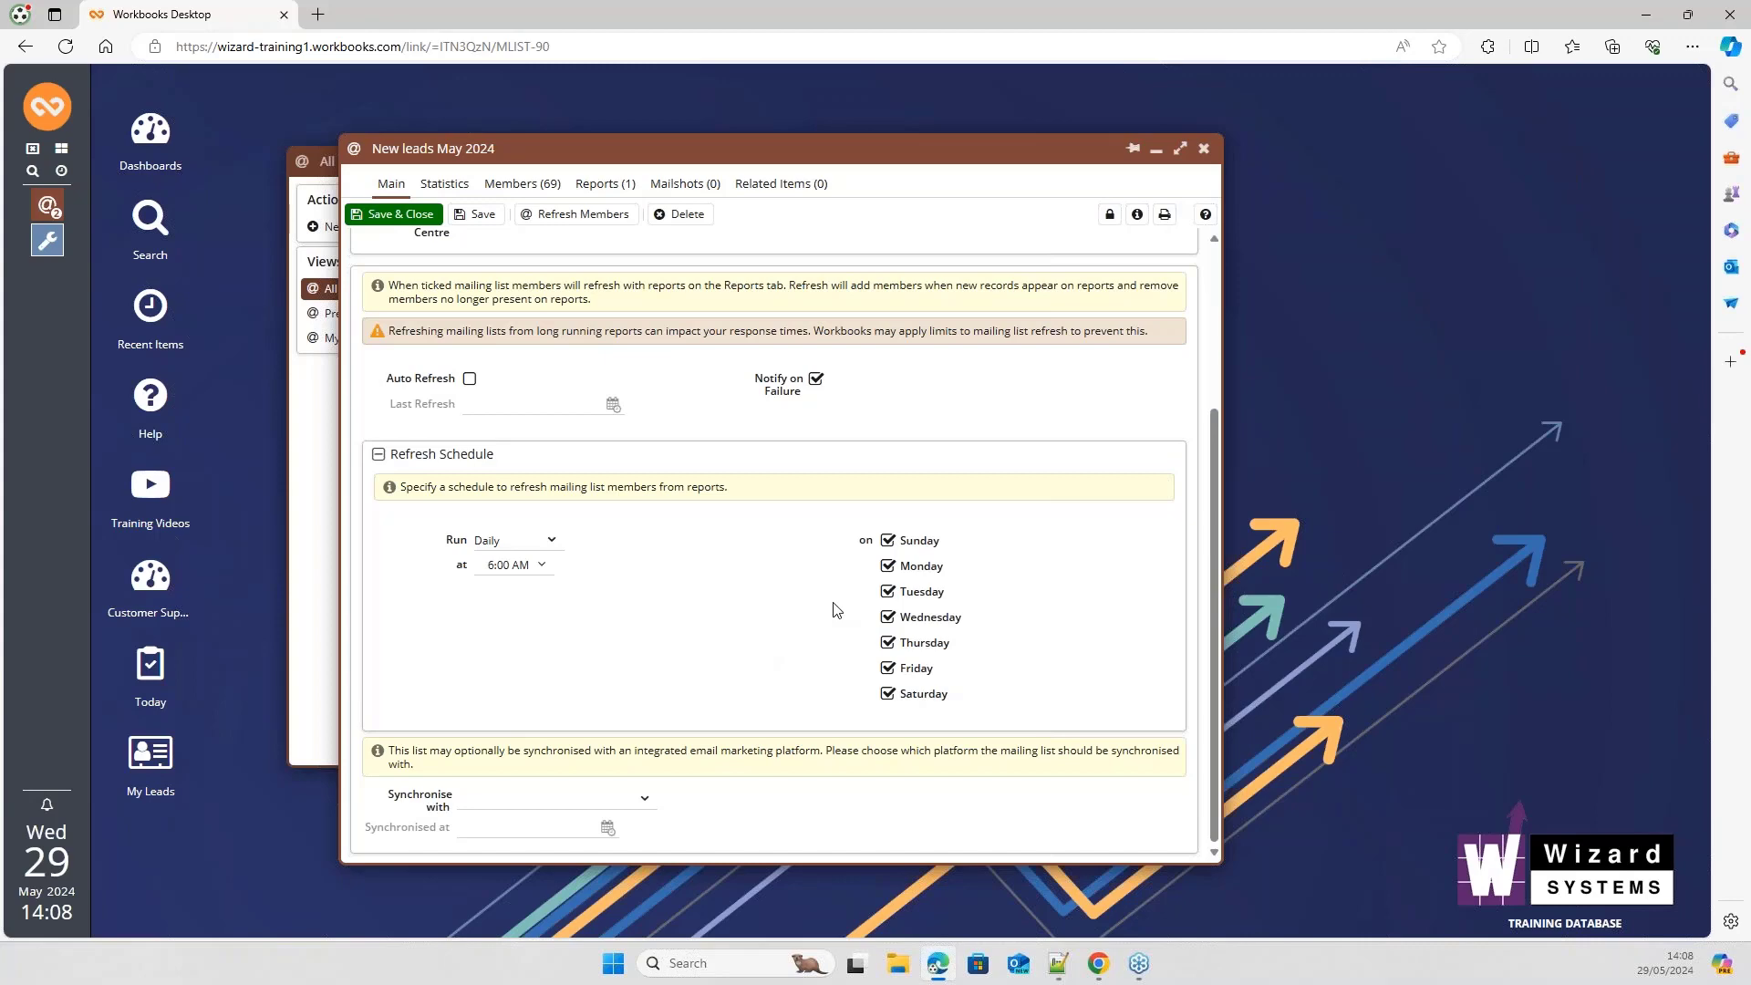
scroll(837, 609, up, 3)
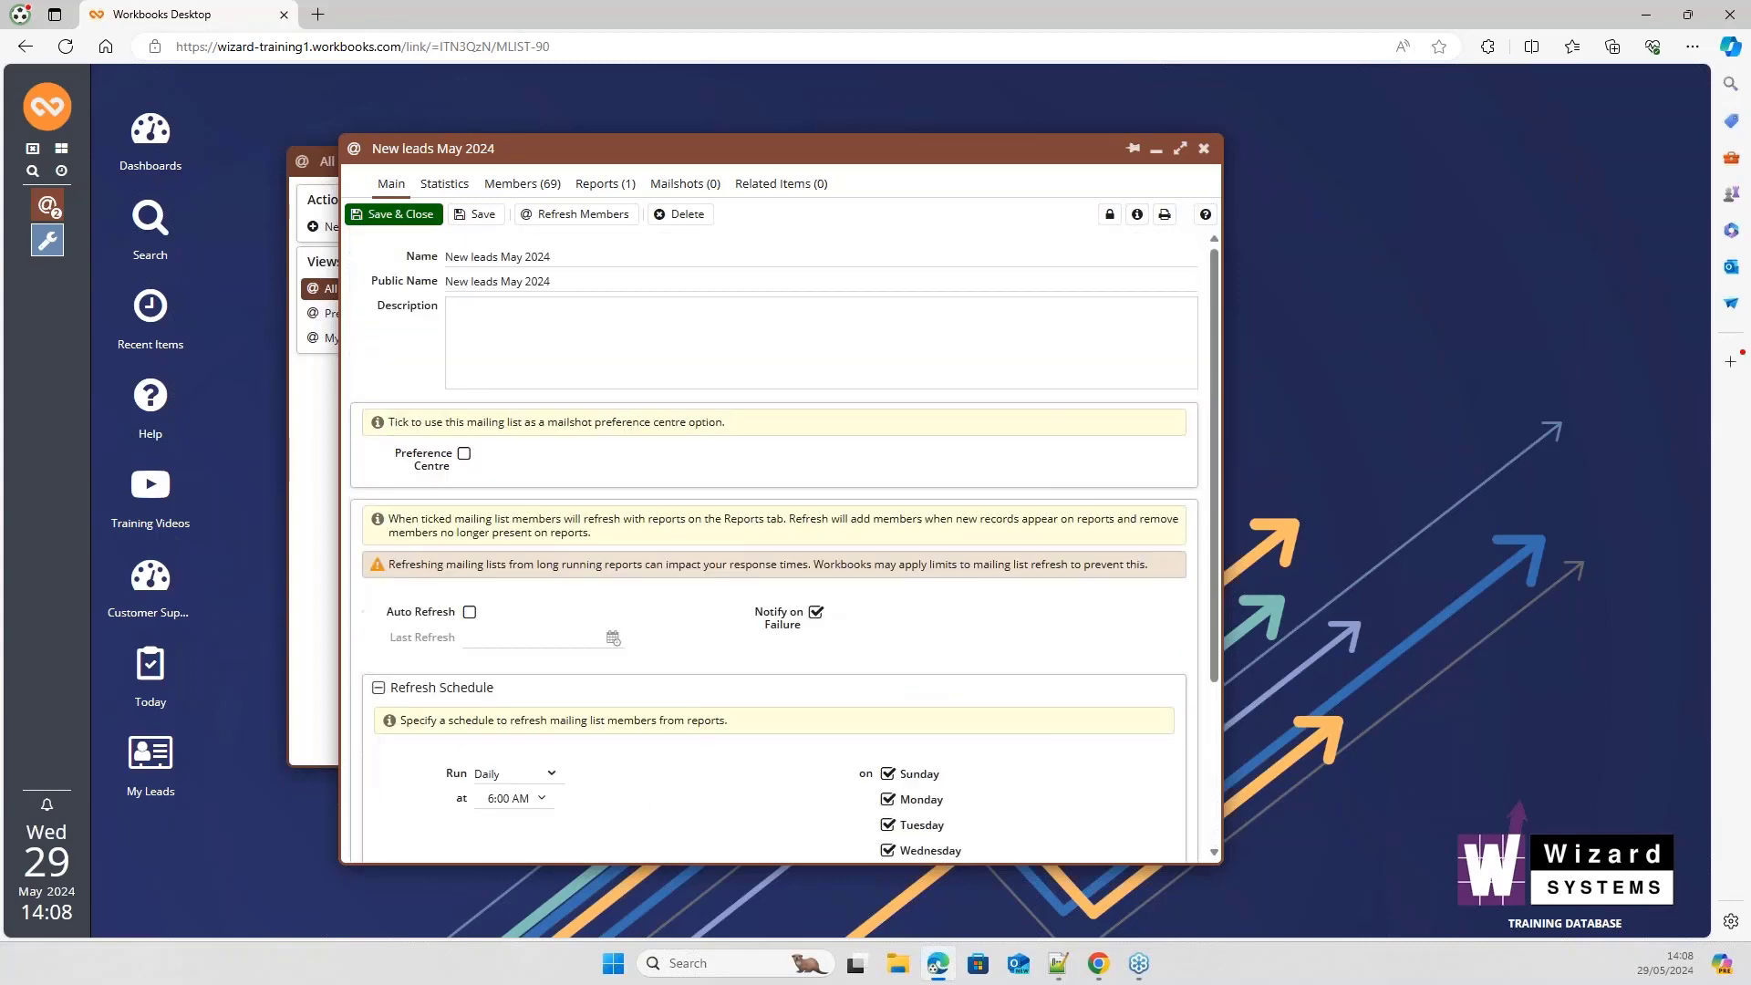
click(471, 219)
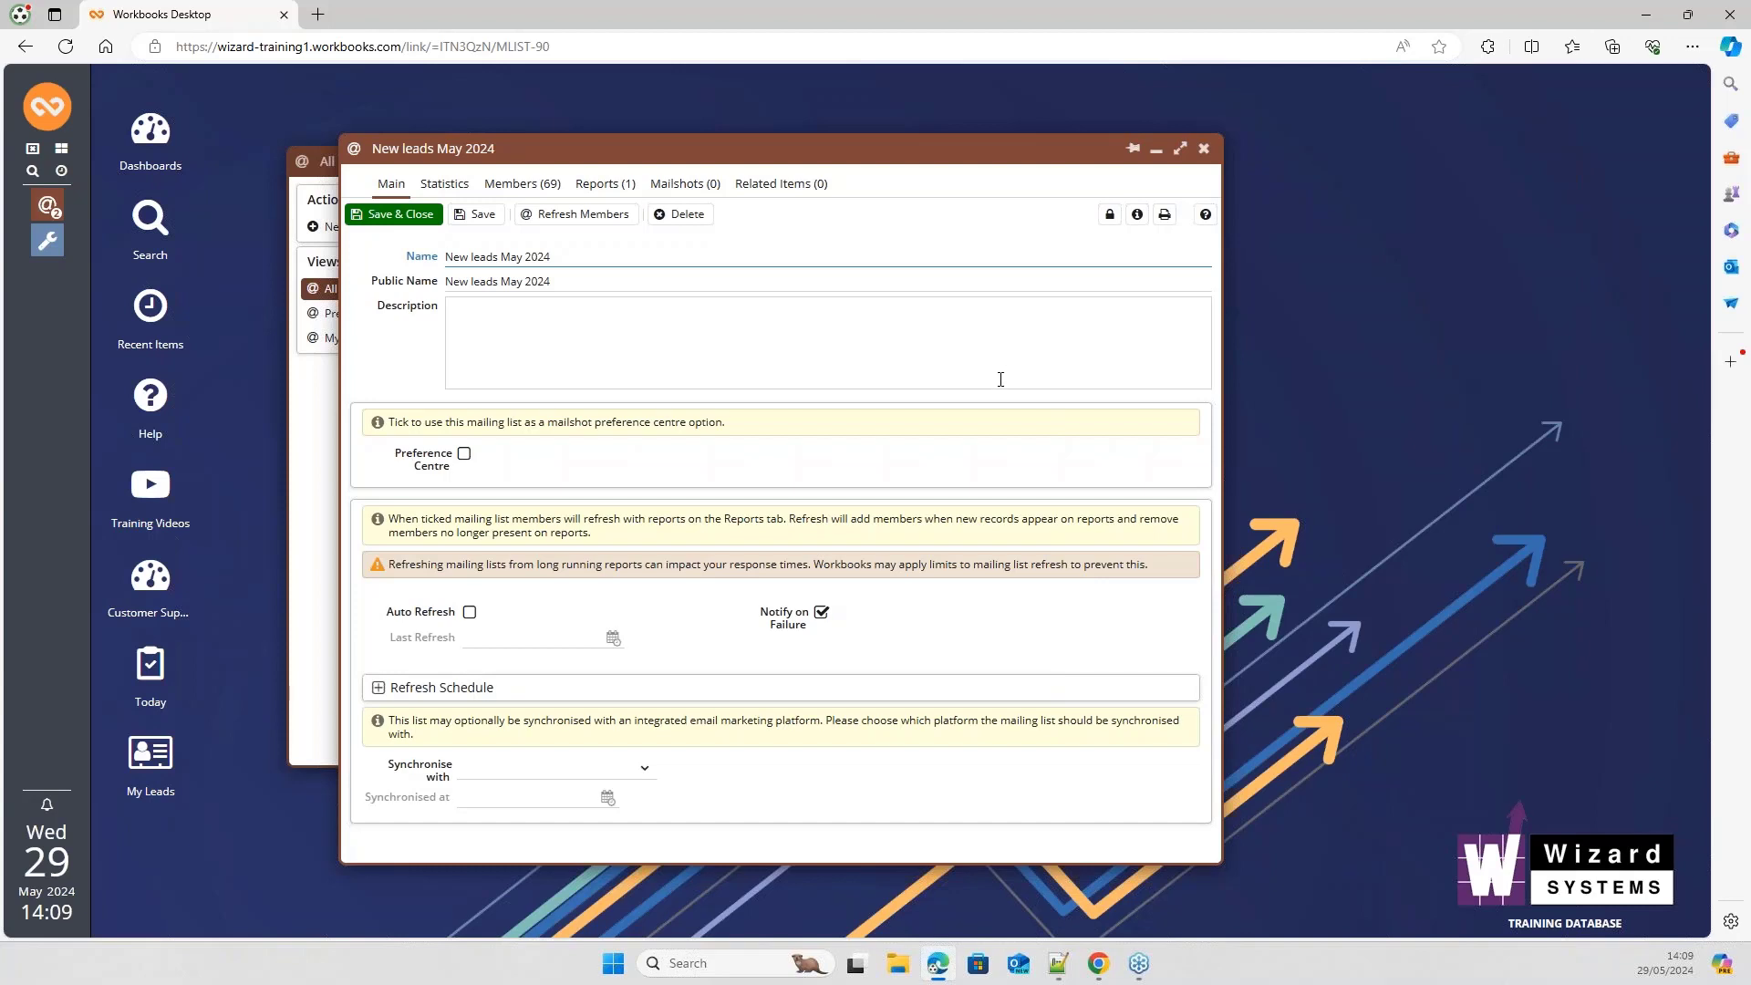
Step: Review the list's reports and members, including the options for adding members and the available bulk actions
click(611, 185)
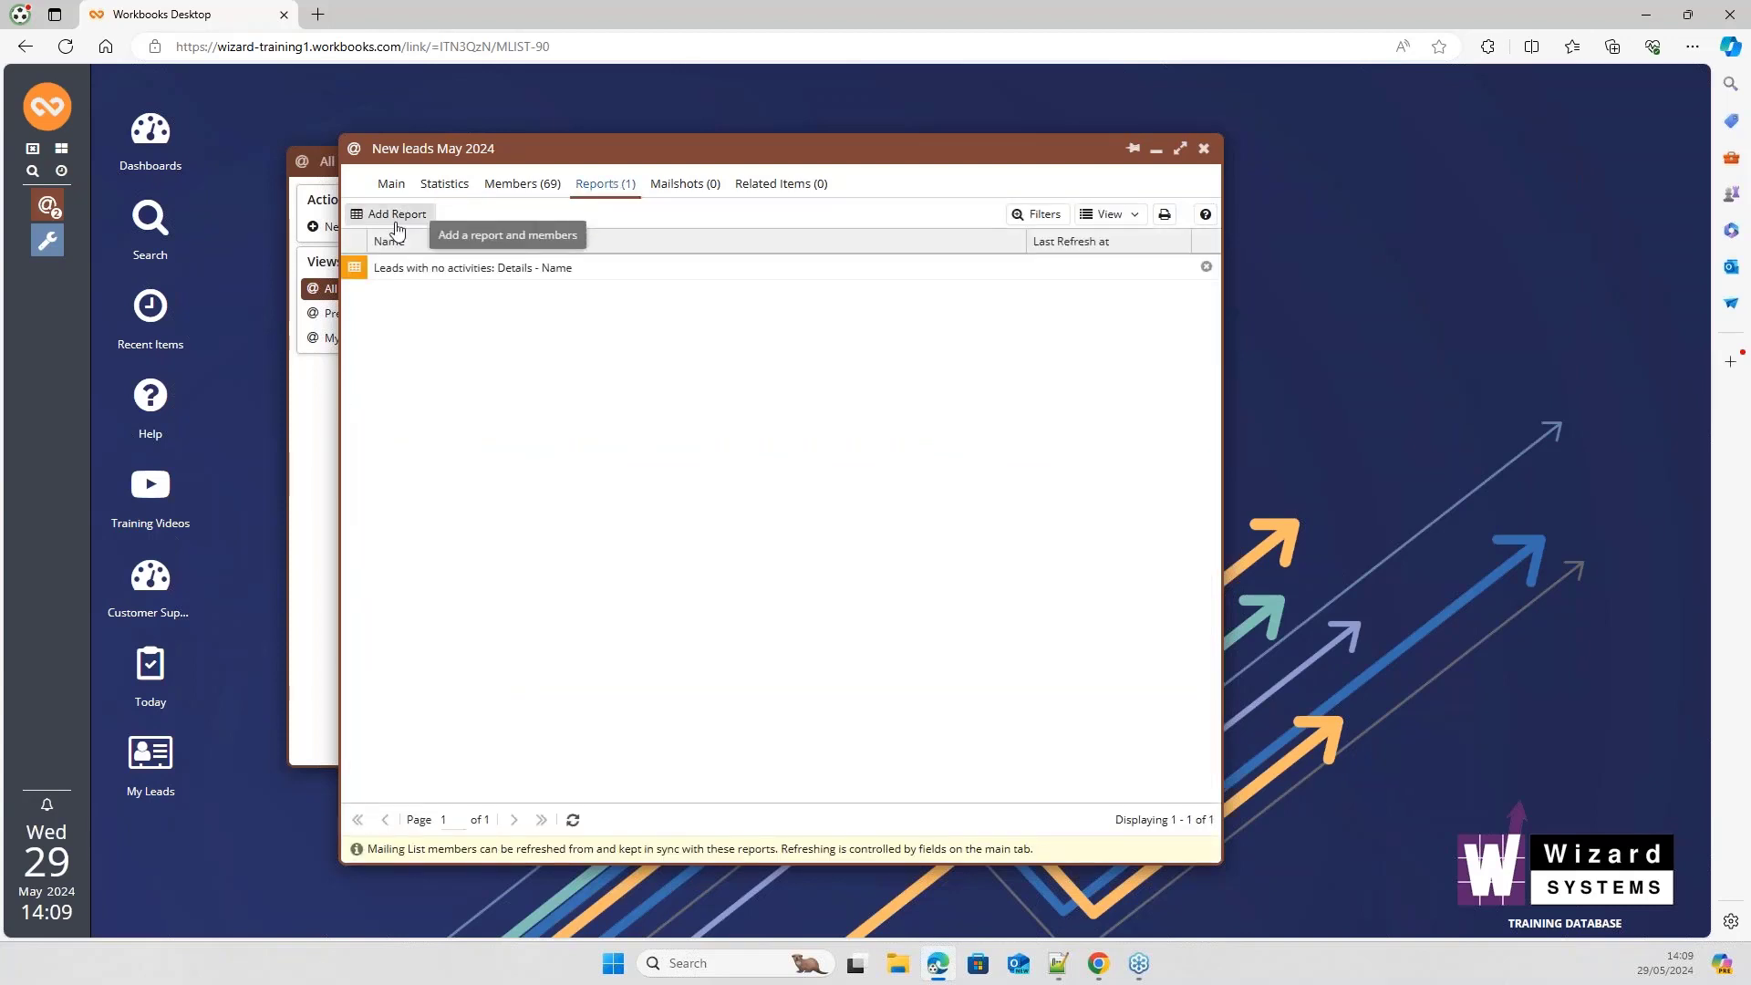
click(514, 190)
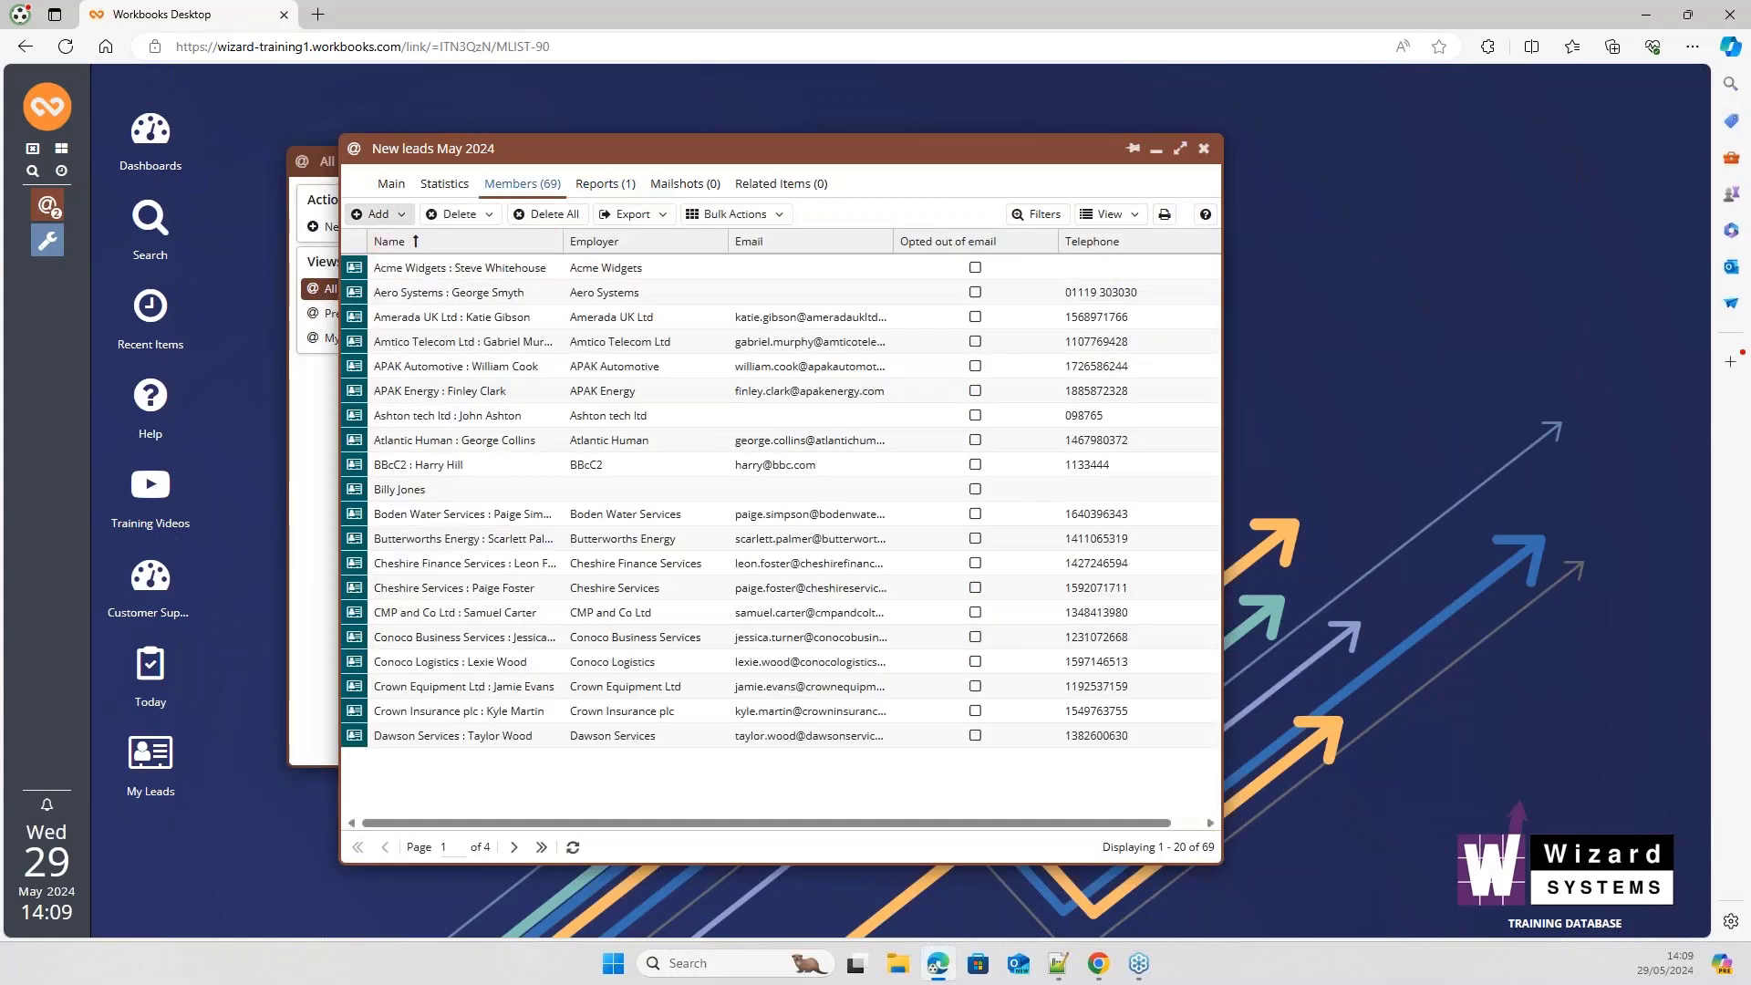
click(399, 217)
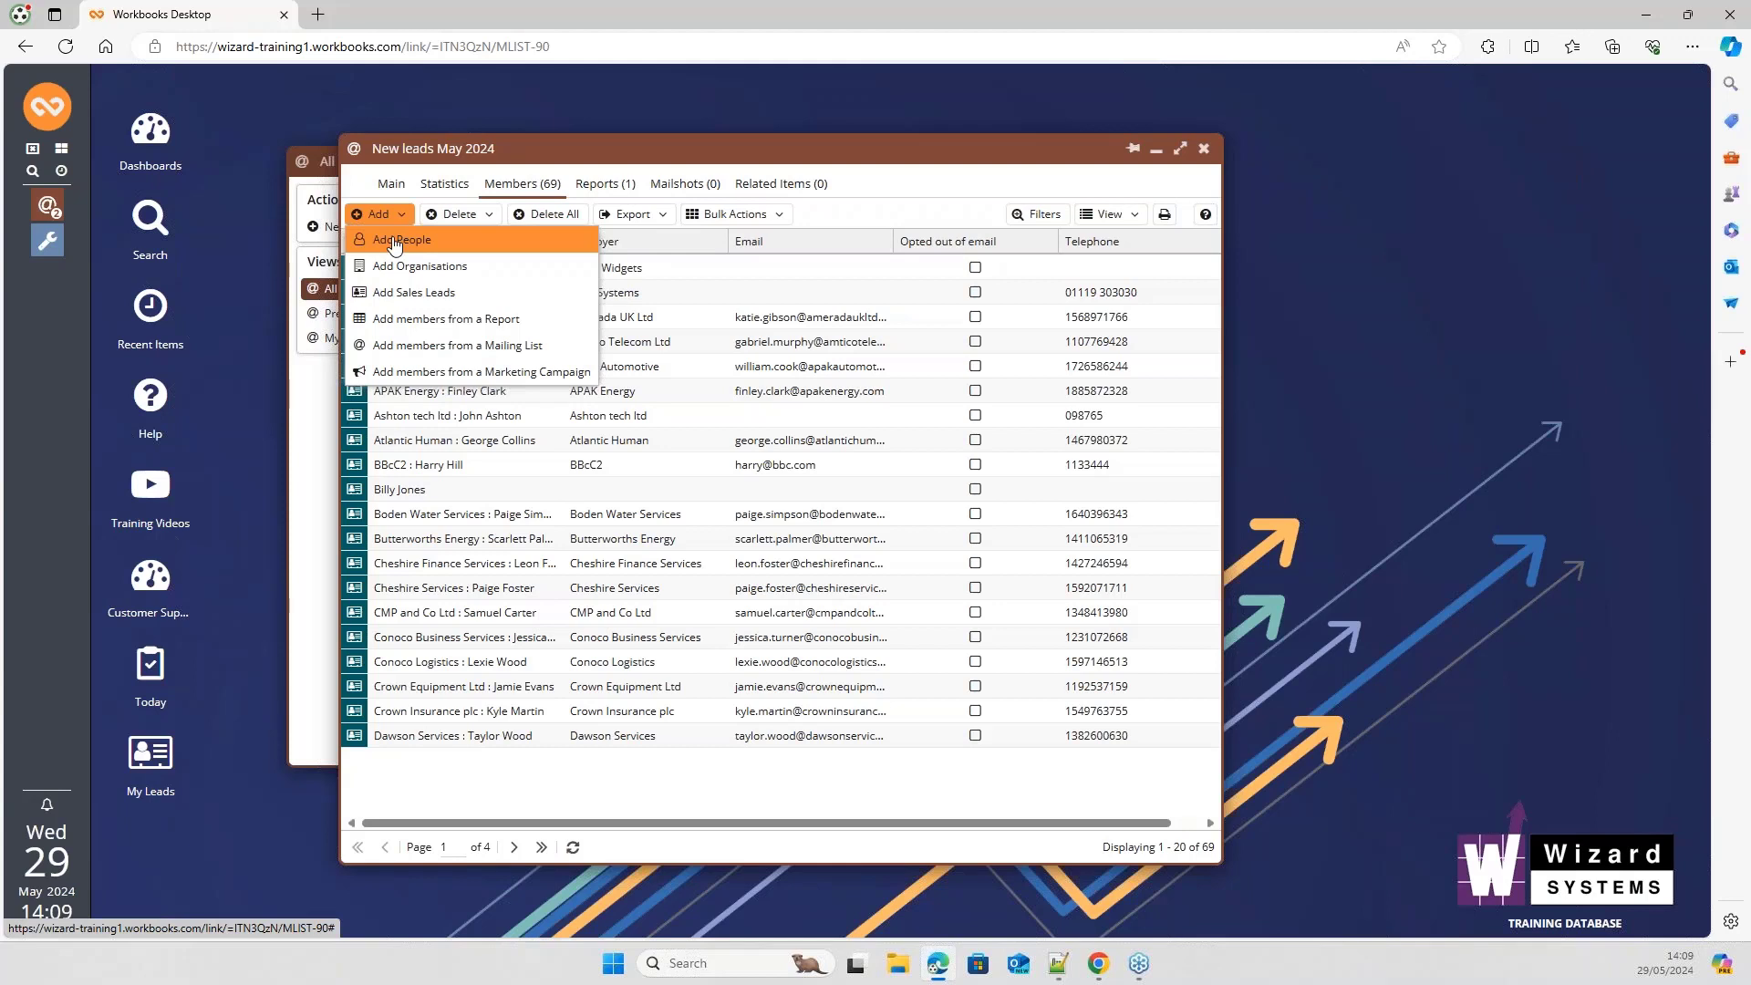
click(938, 198)
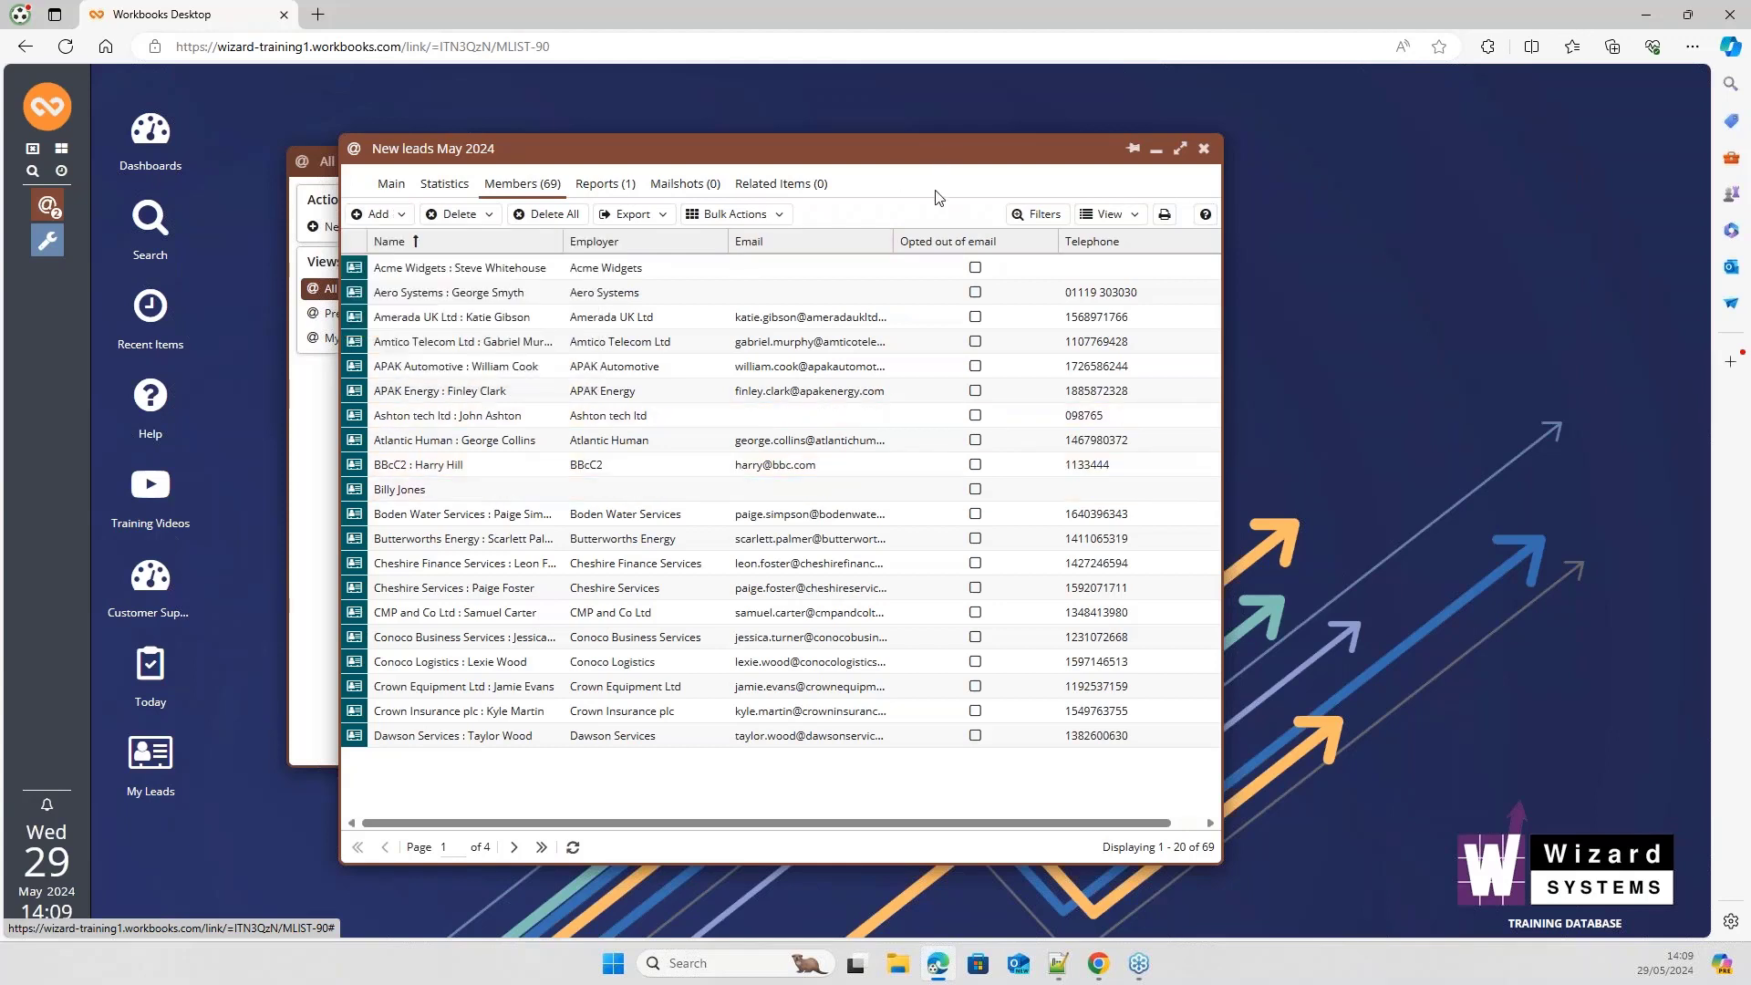
click(772, 217)
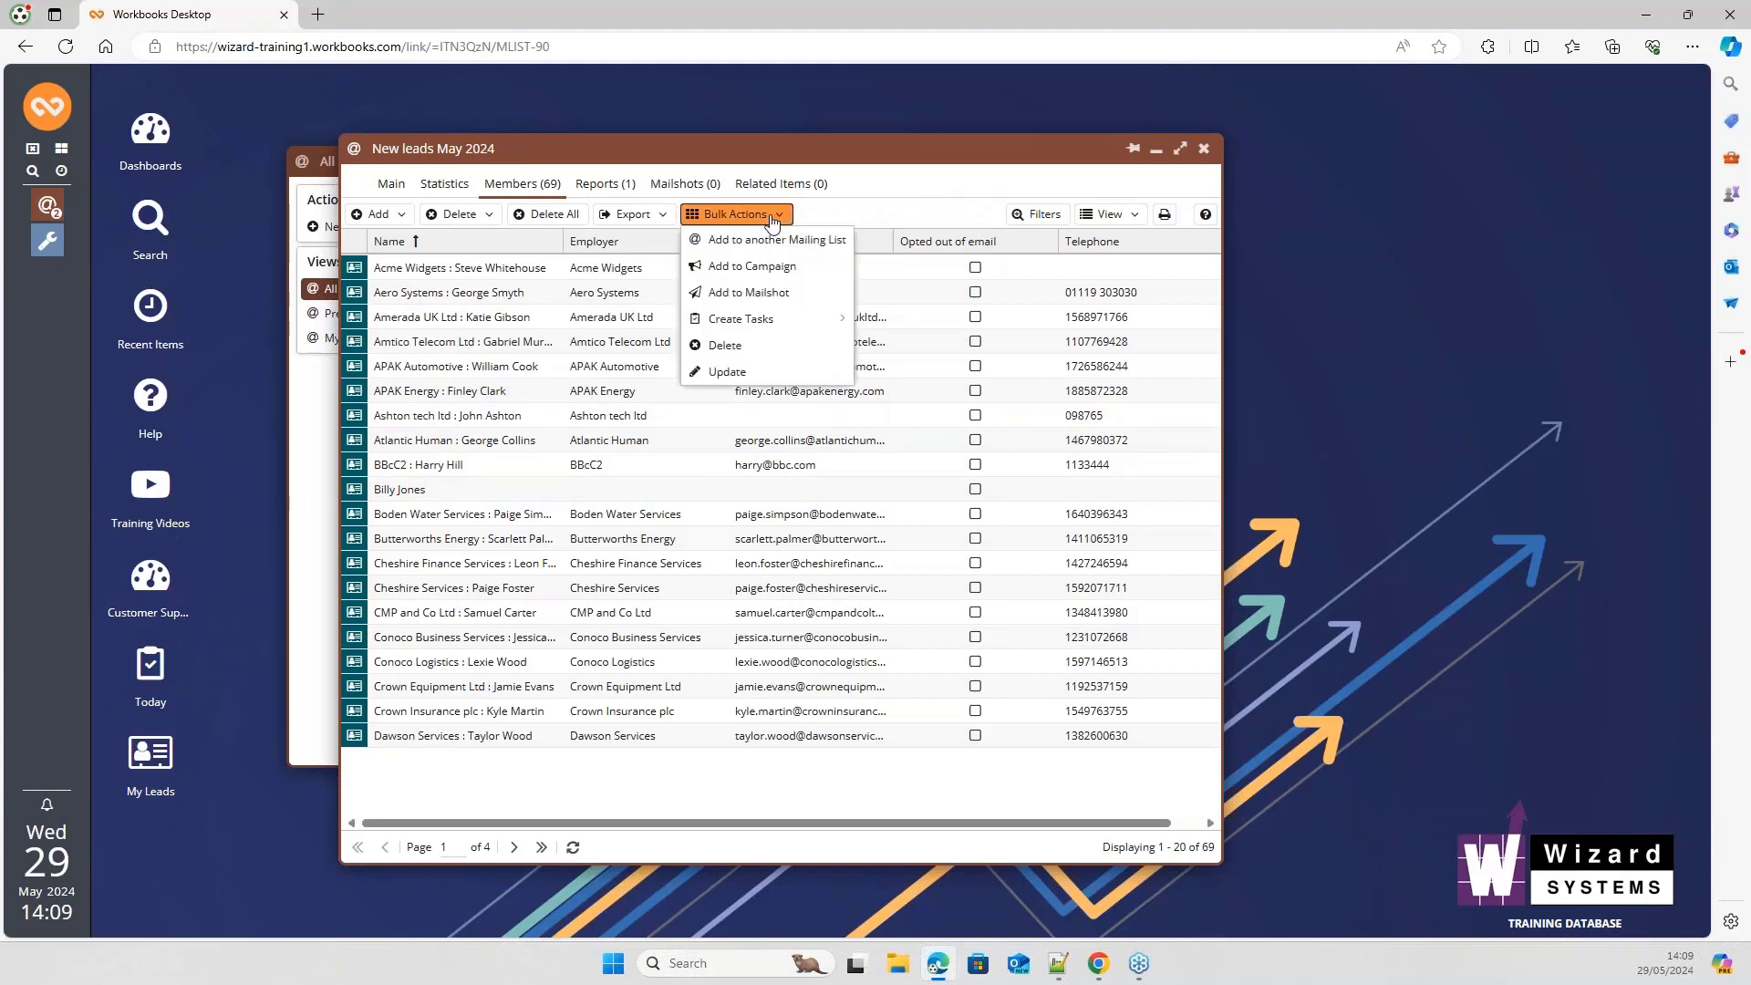
mouse_move(766, 321)
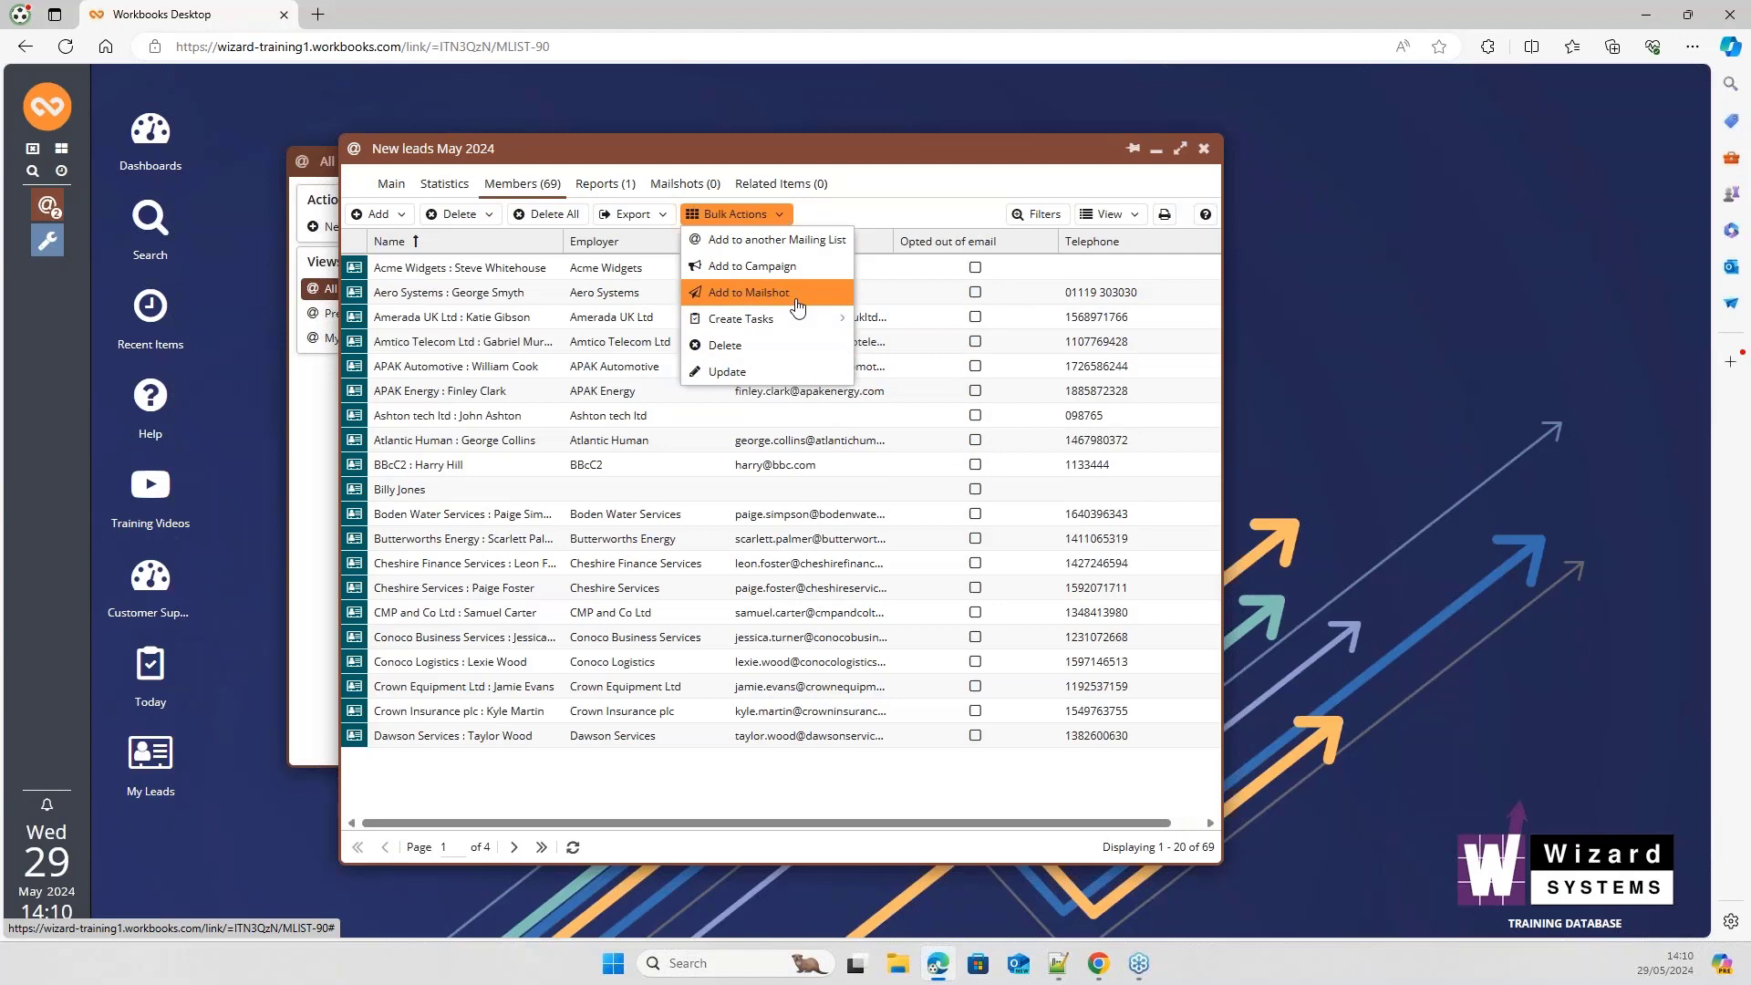
click(883, 208)
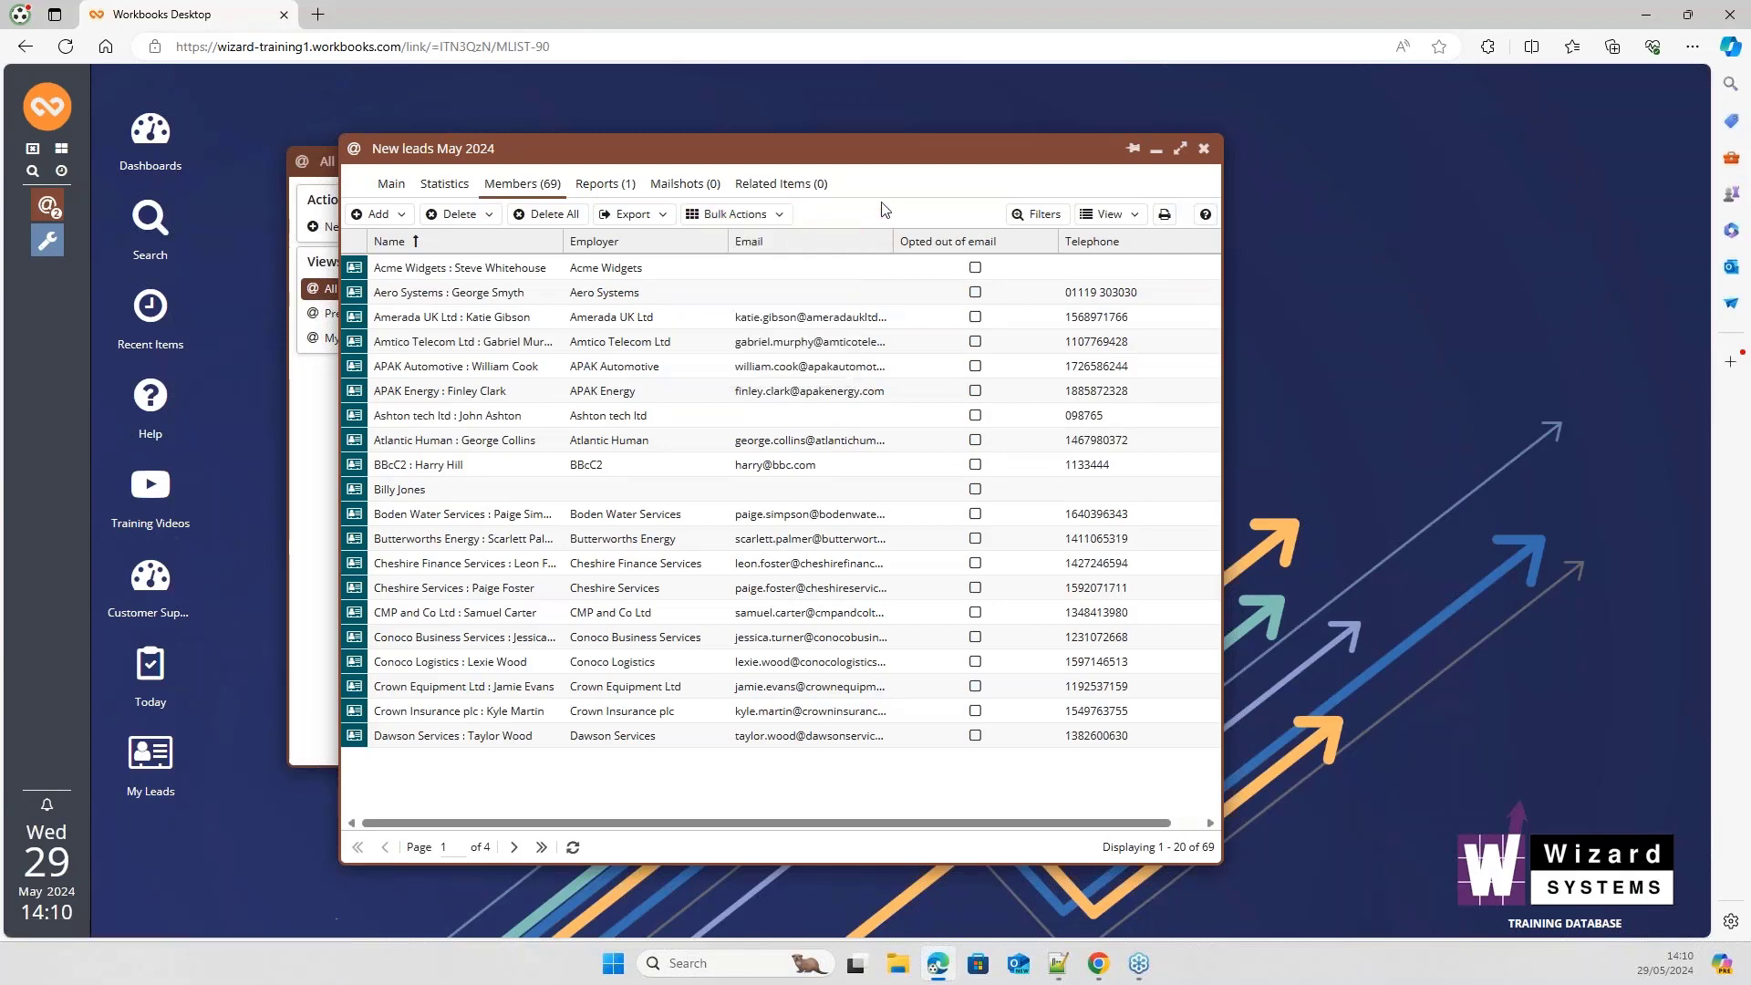
Step: Check the member statistics of the New leads May 2024 list and close its record
click(447, 185)
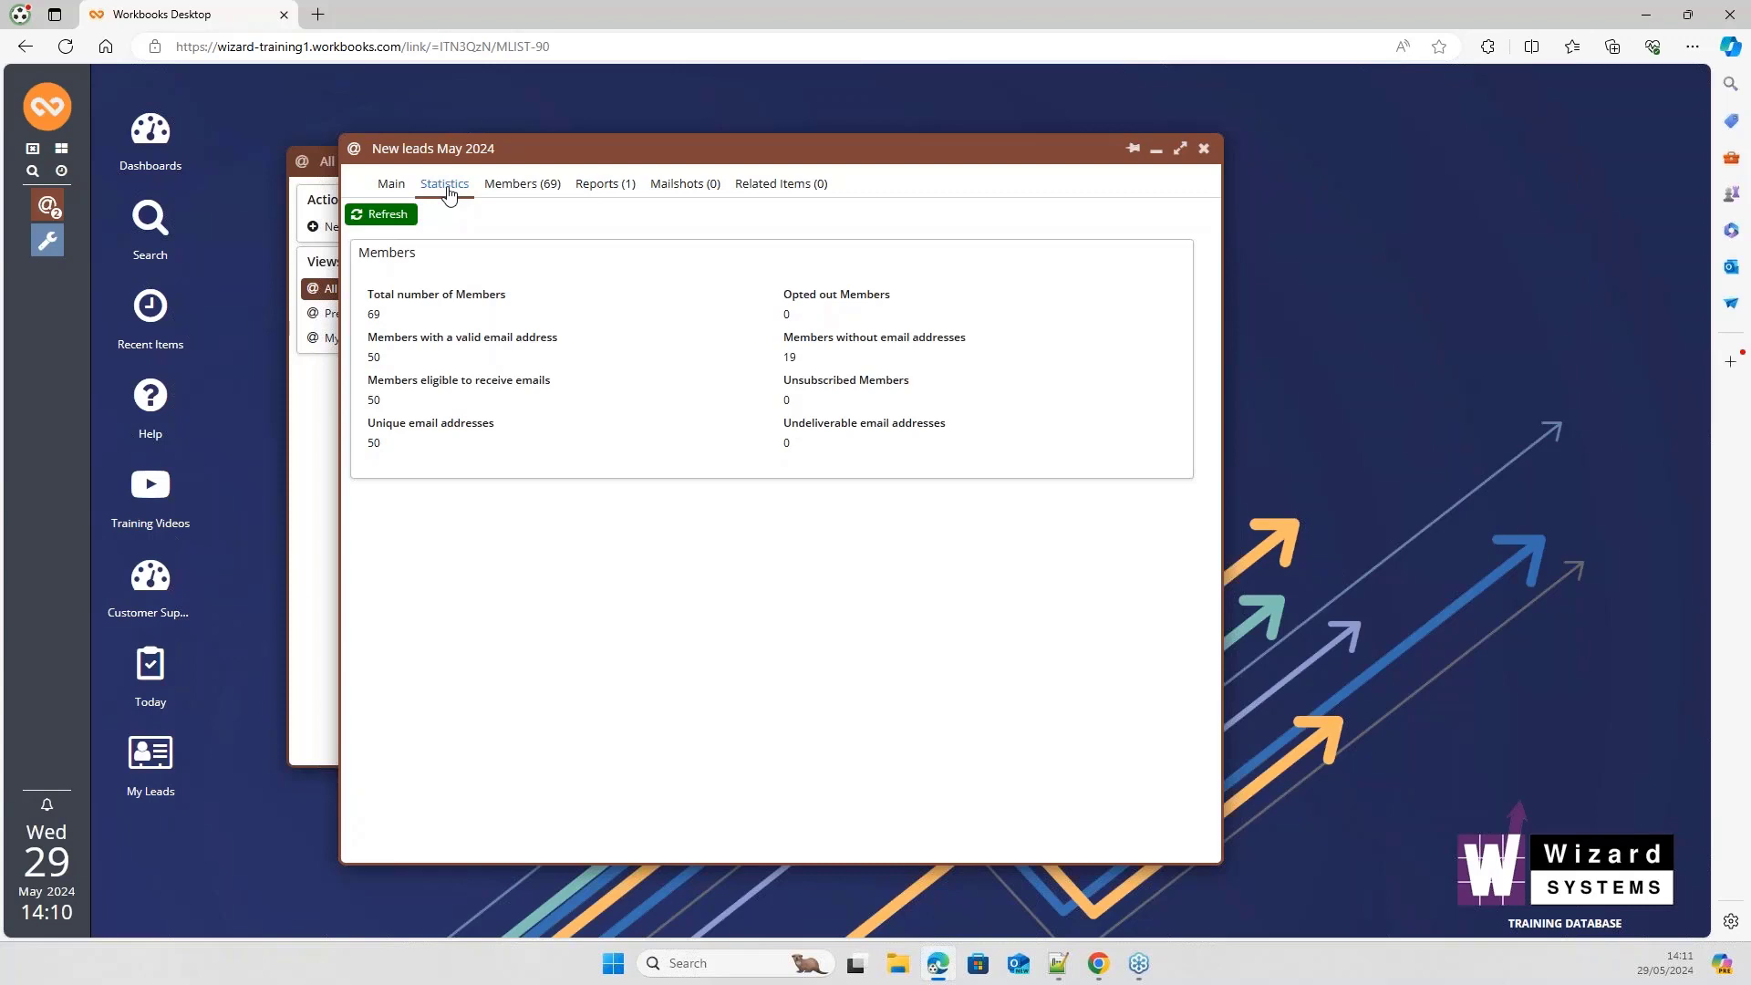
click(1205, 149)
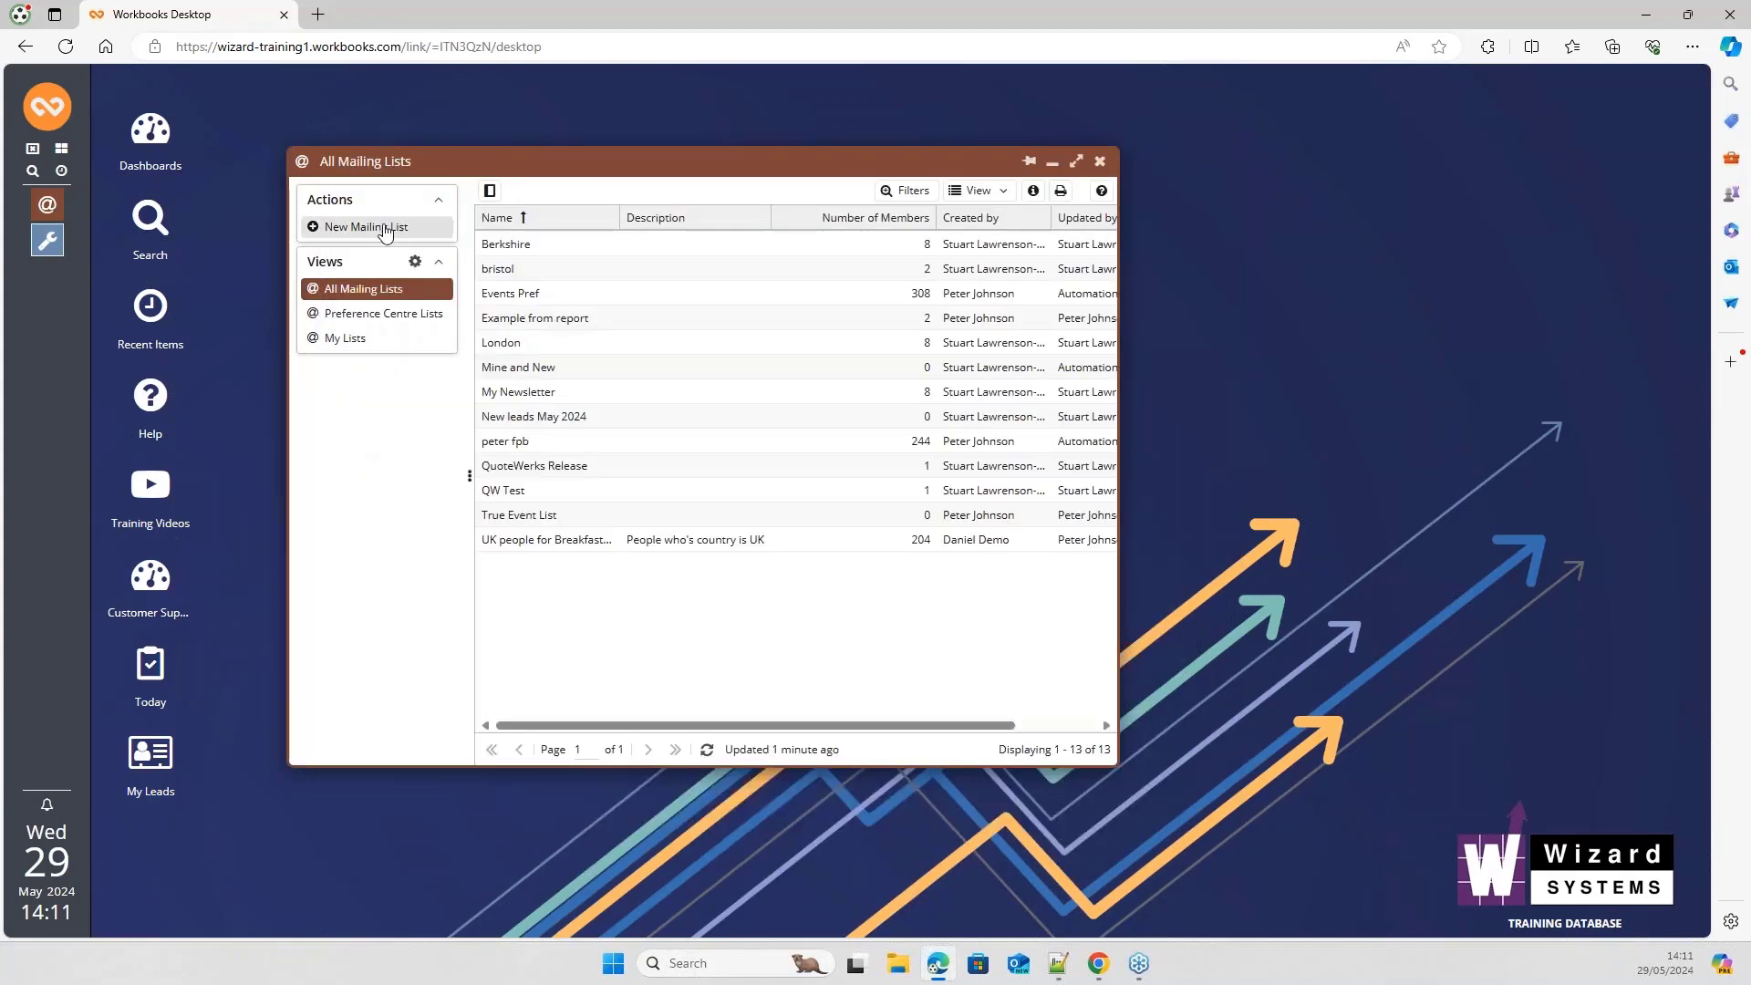
Step: Create an empty mailing list named "new empty list"
click(385, 230)
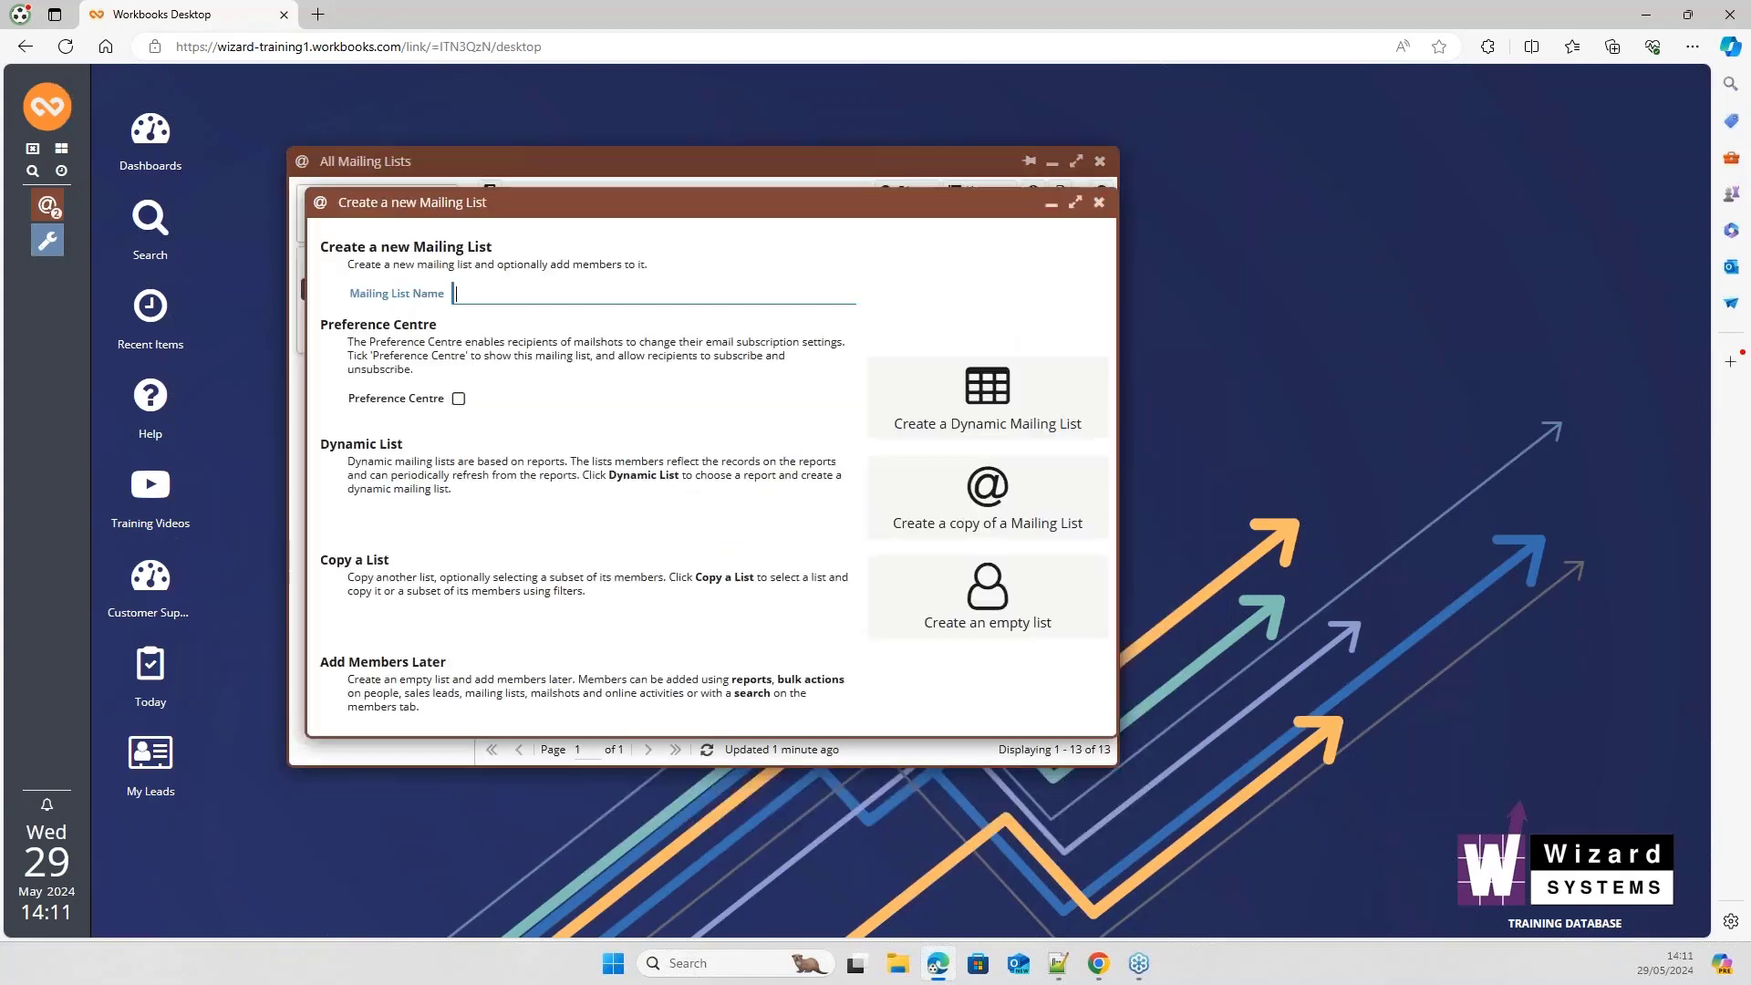
click(1002, 599)
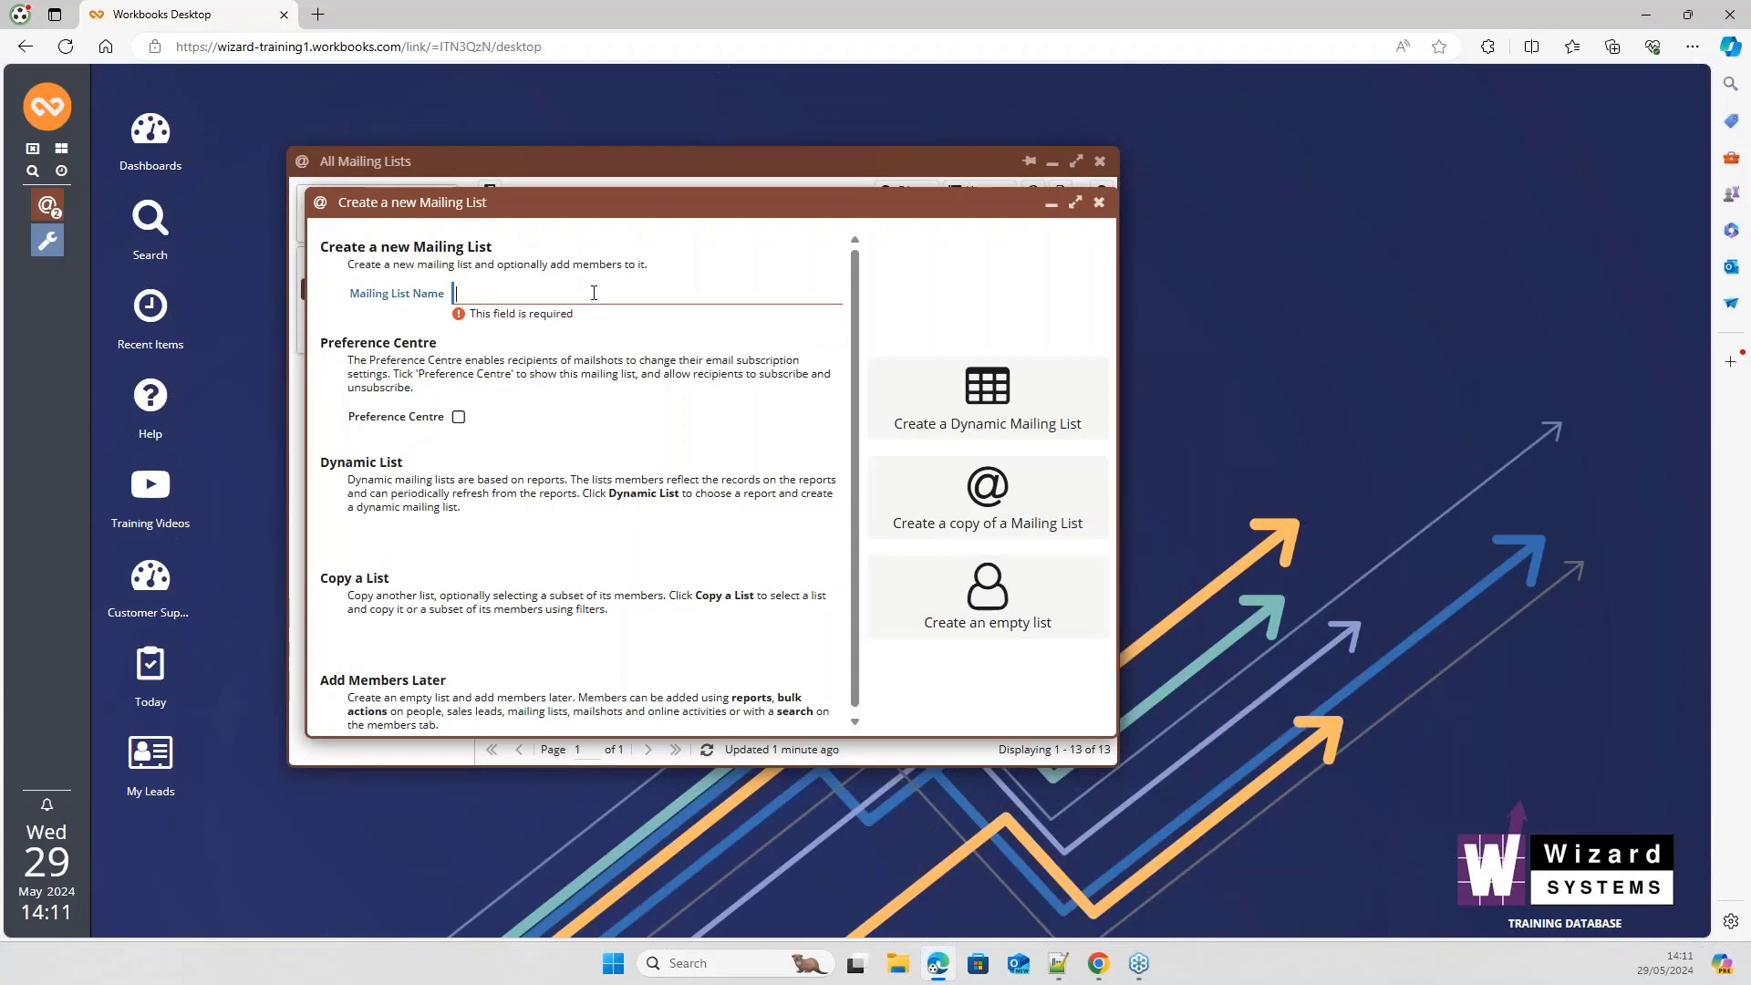
text(new empty list)
click(981, 613)
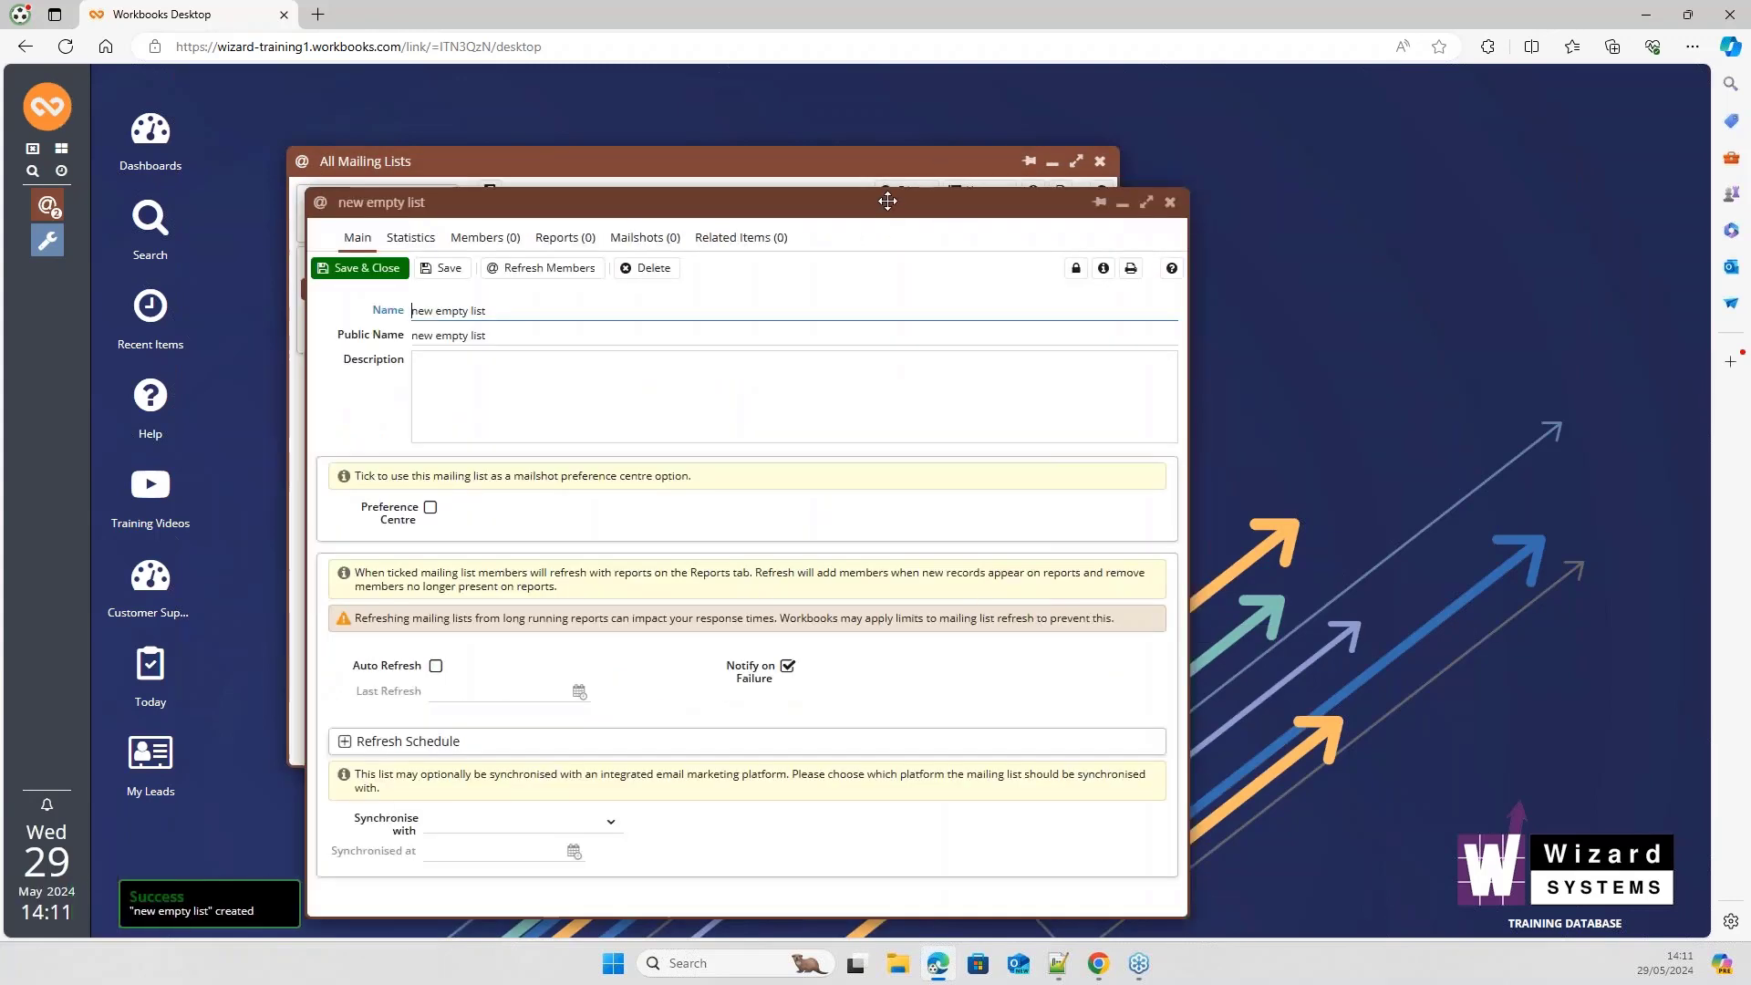
Step: Open the members of the new empty list and check its options for adding members
drag(886, 200, 1040, 157)
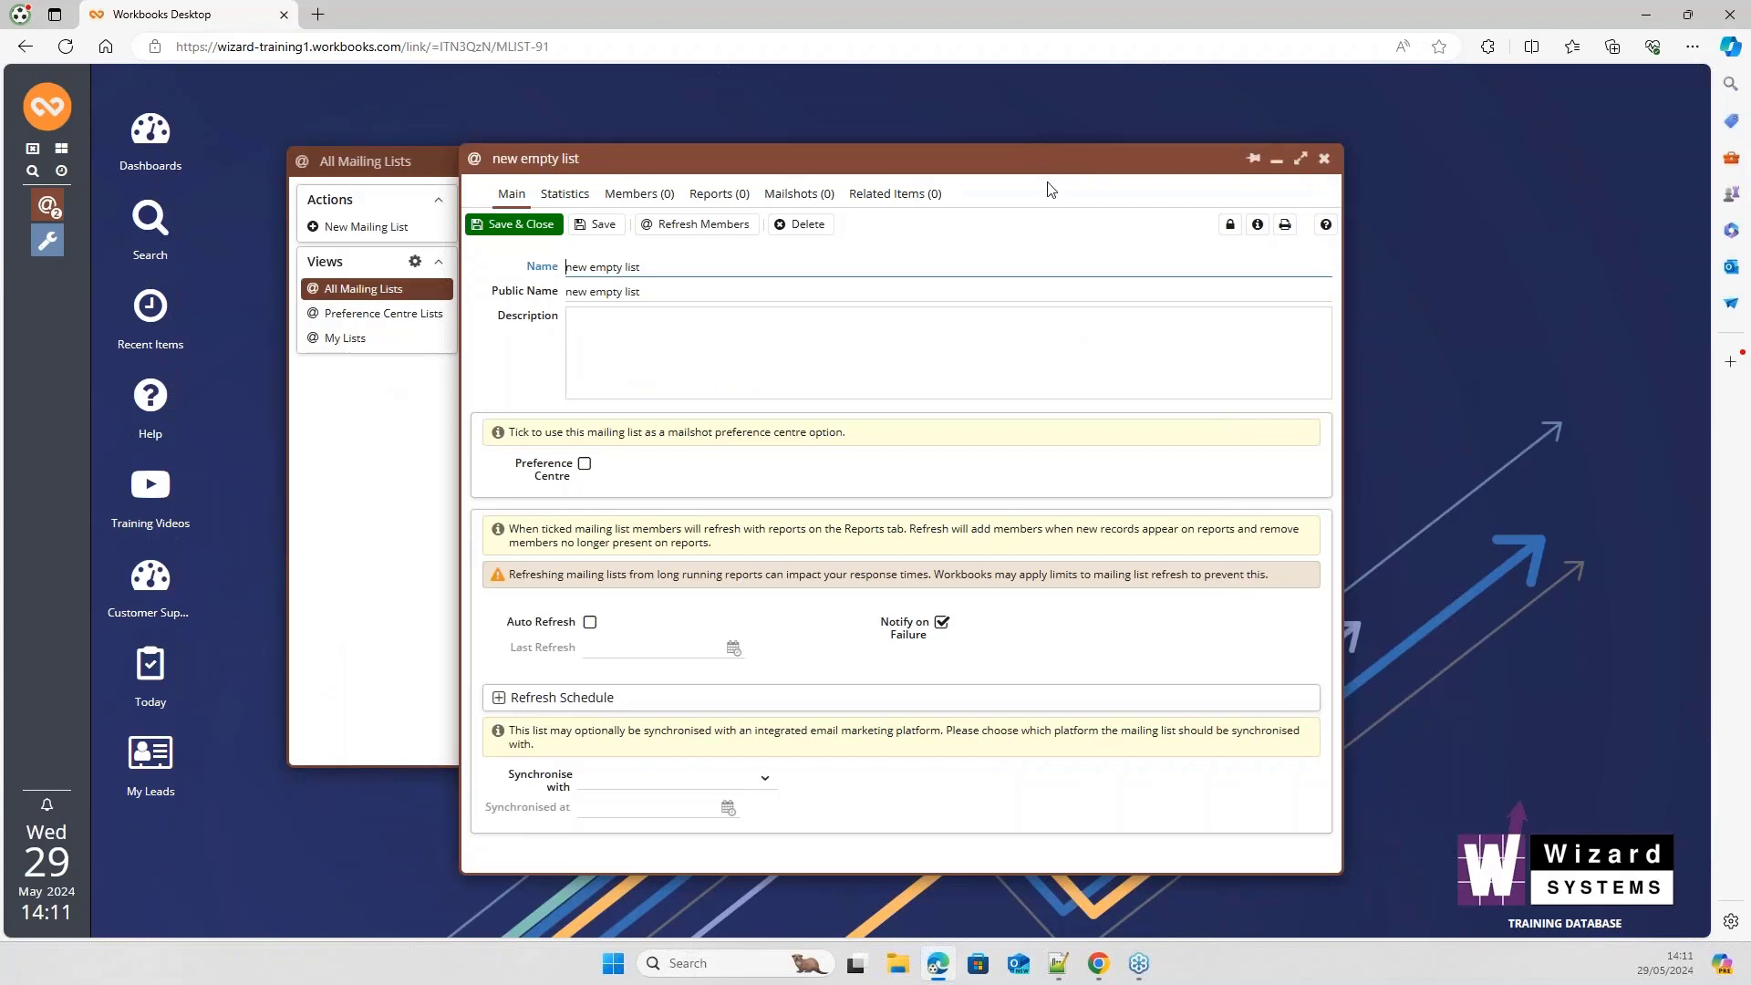
click(671, 197)
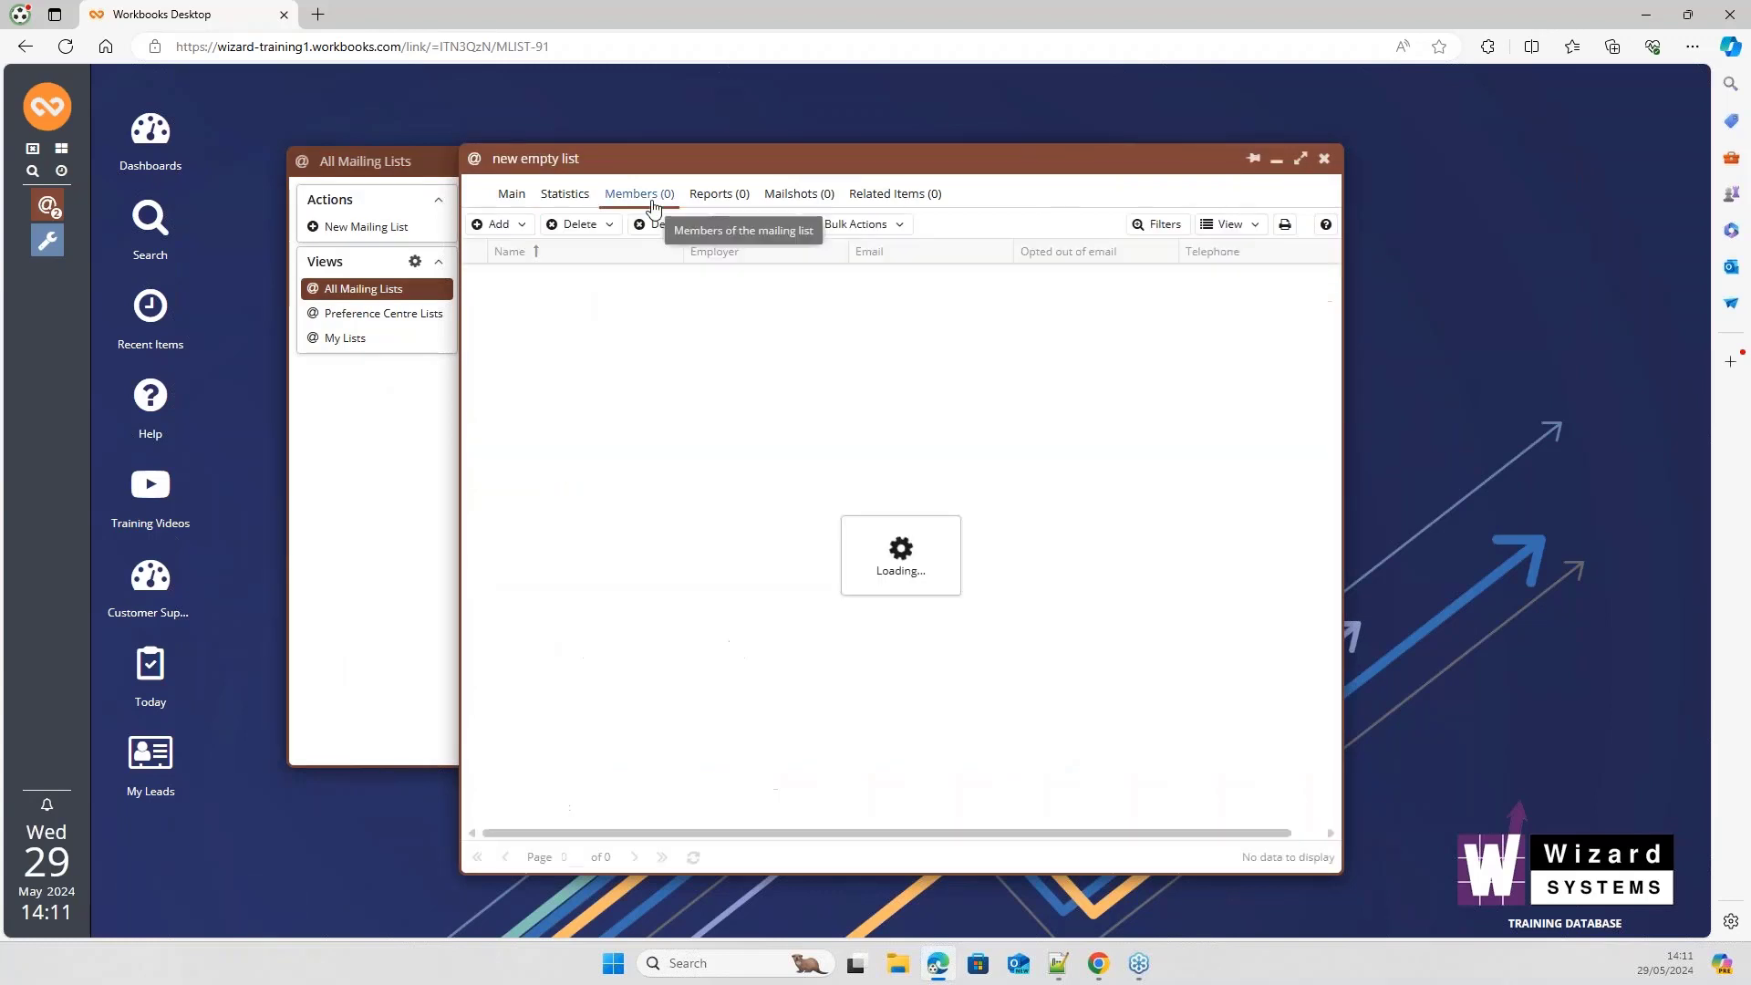
click(500, 225)
key(Escape)
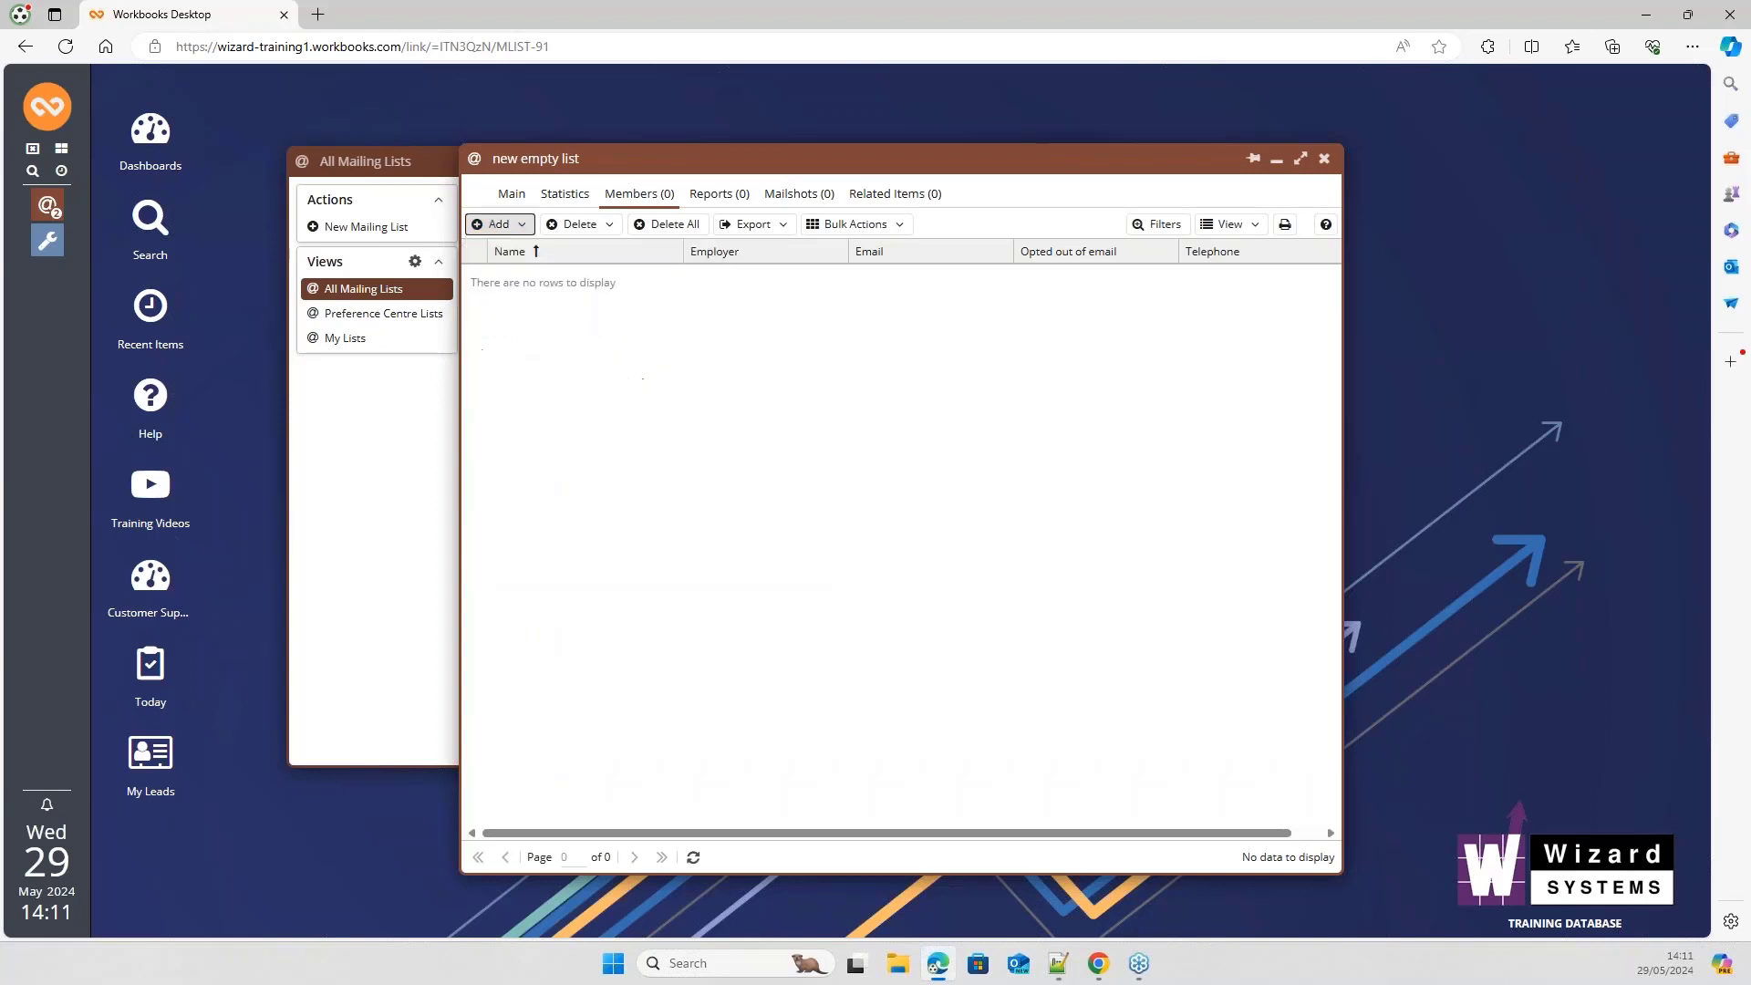